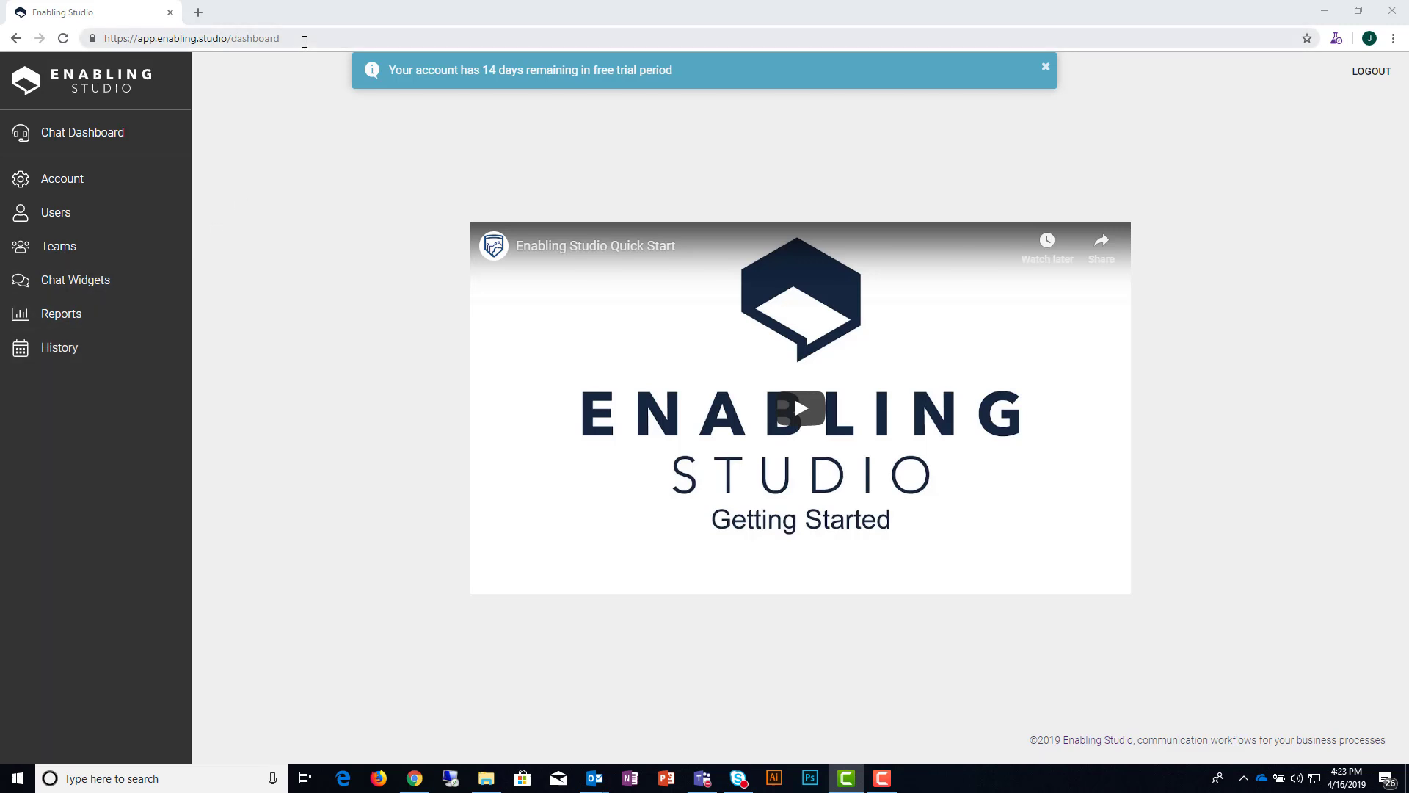
Step: Open the Chat Dashboard in a second browser tab and highlight the addresses of both dashboards
{"action": "double_click", "coordinate": [257, 39]}
{"action": "left_click_drag", "start_coordinate": [222, 42], "coordinate": [138, 44]}
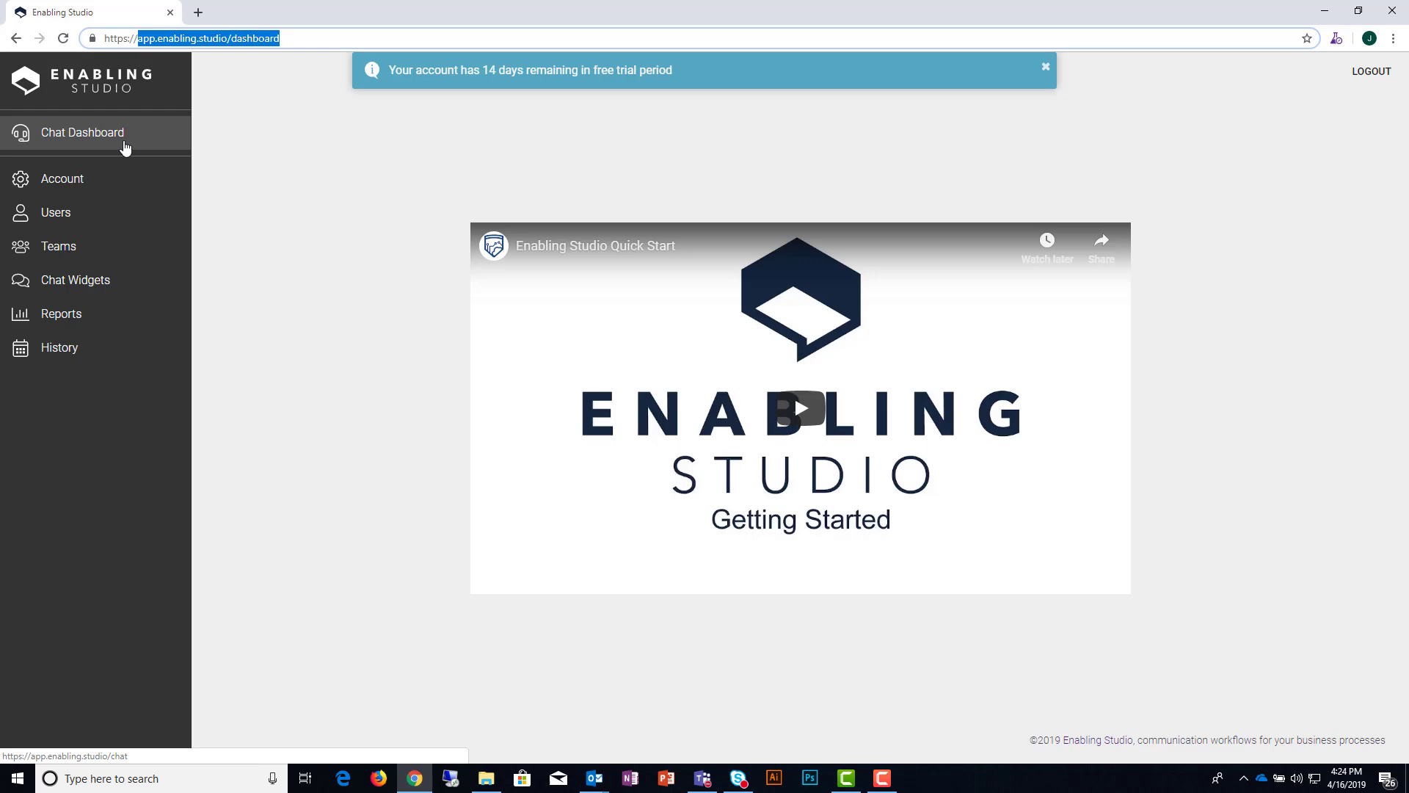
{"action": "left_click", "coordinate": [125, 147], "text": "ctrl"}
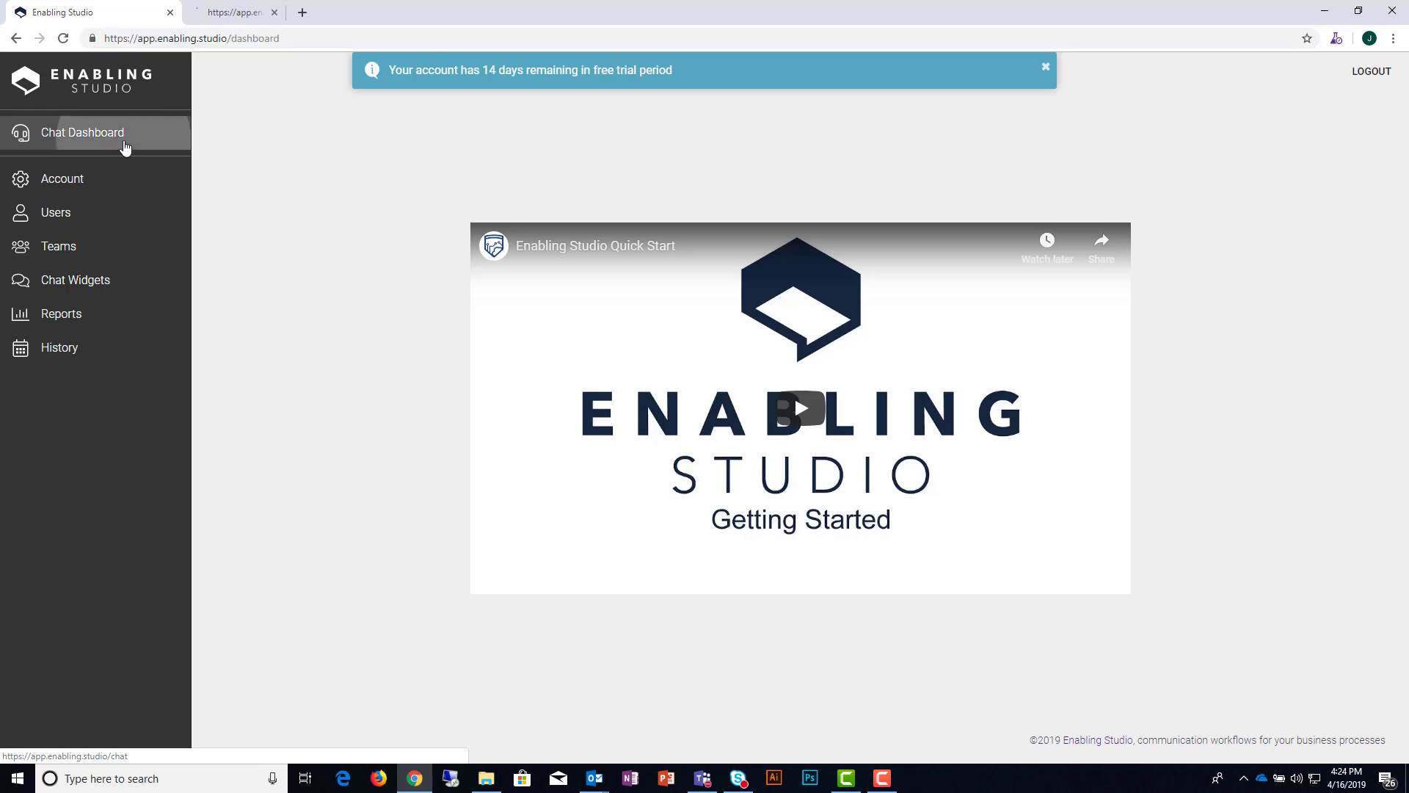
{"action": "left_click", "coordinate": [222, 17]}
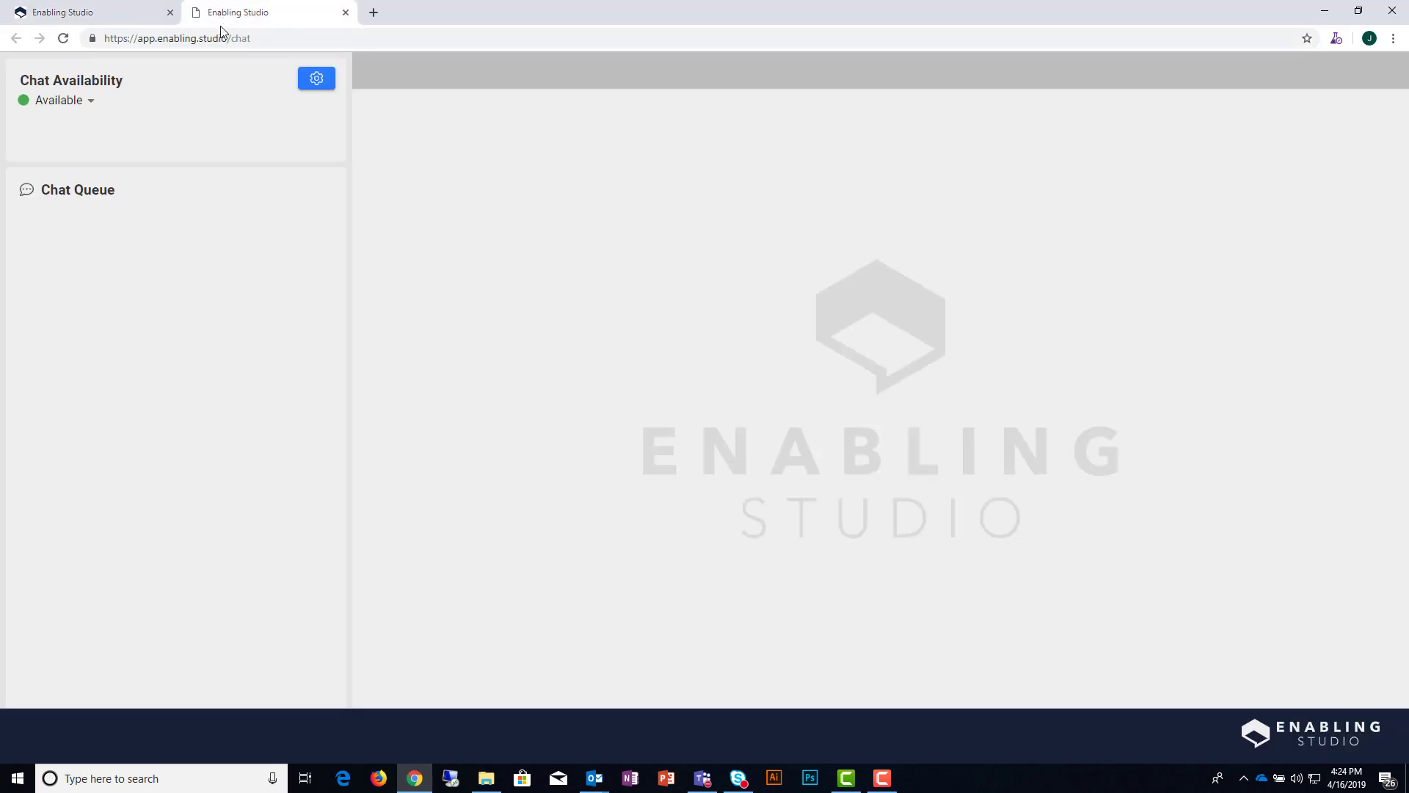
{"action": "left_click_drag", "start_coordinate": [253, 38], "coordinate": [138, 46]}
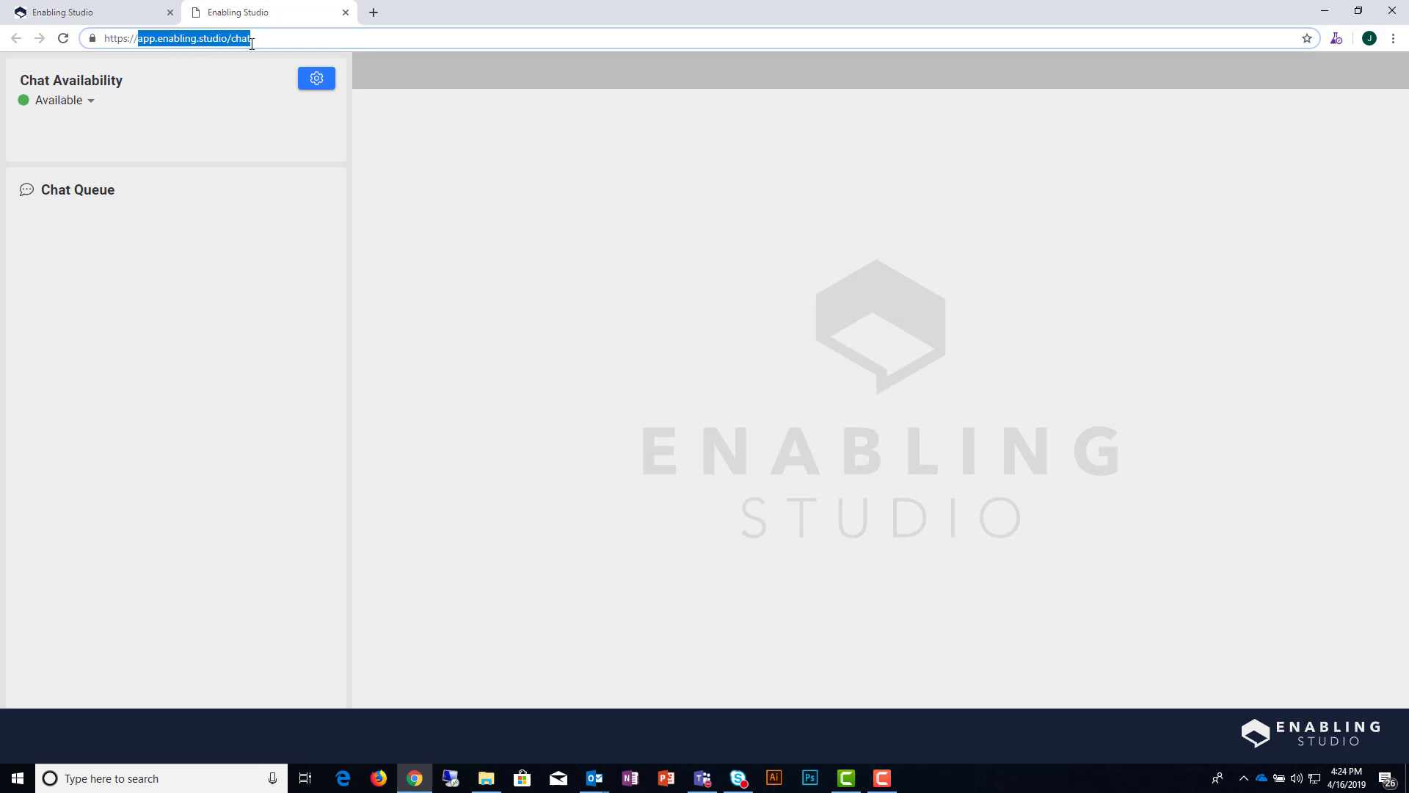
Step: Return to the admin dashboard and view the Users and Teams pages
{"action": "left_click", "coordinate": [112, 15]}
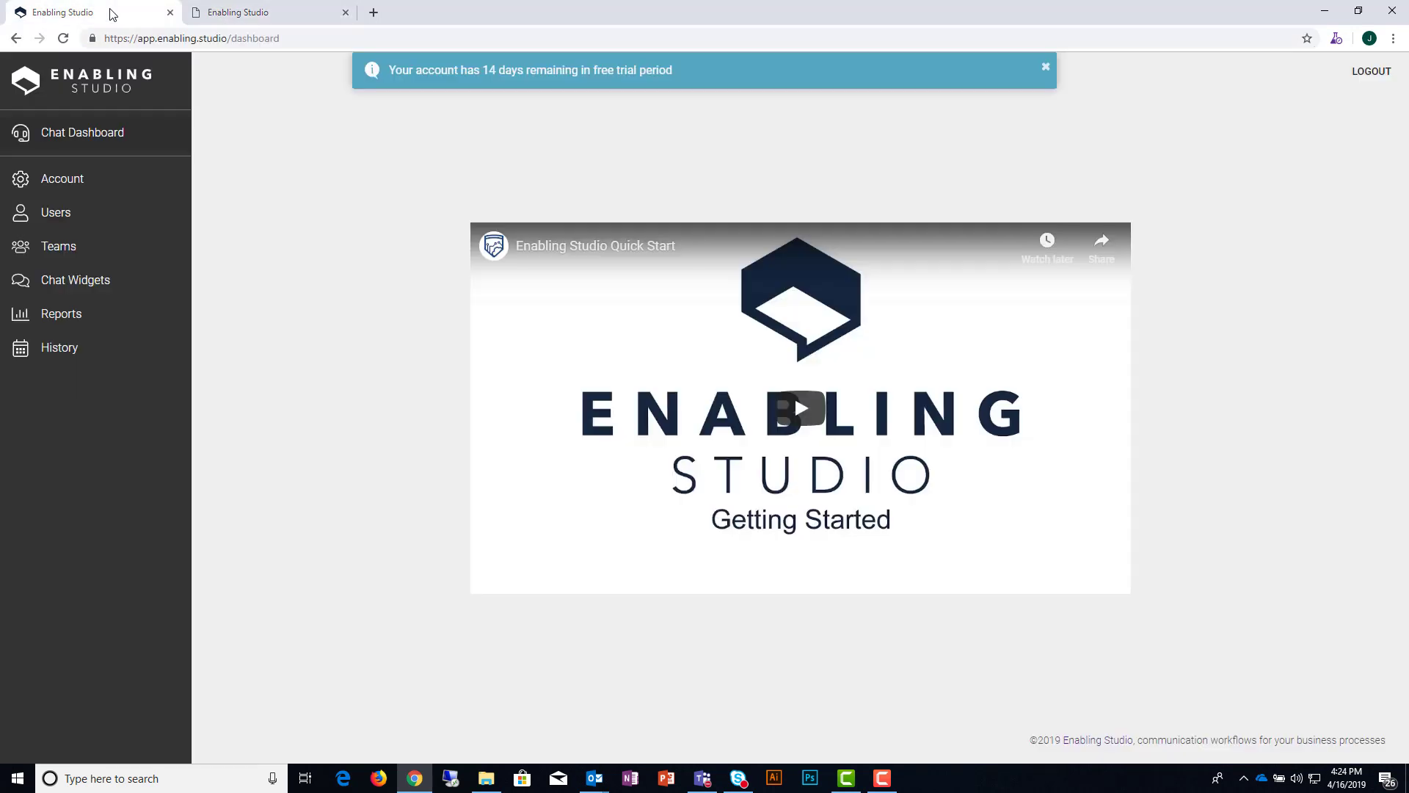
{"action": "left_click", "coordinate": [117, 212]}
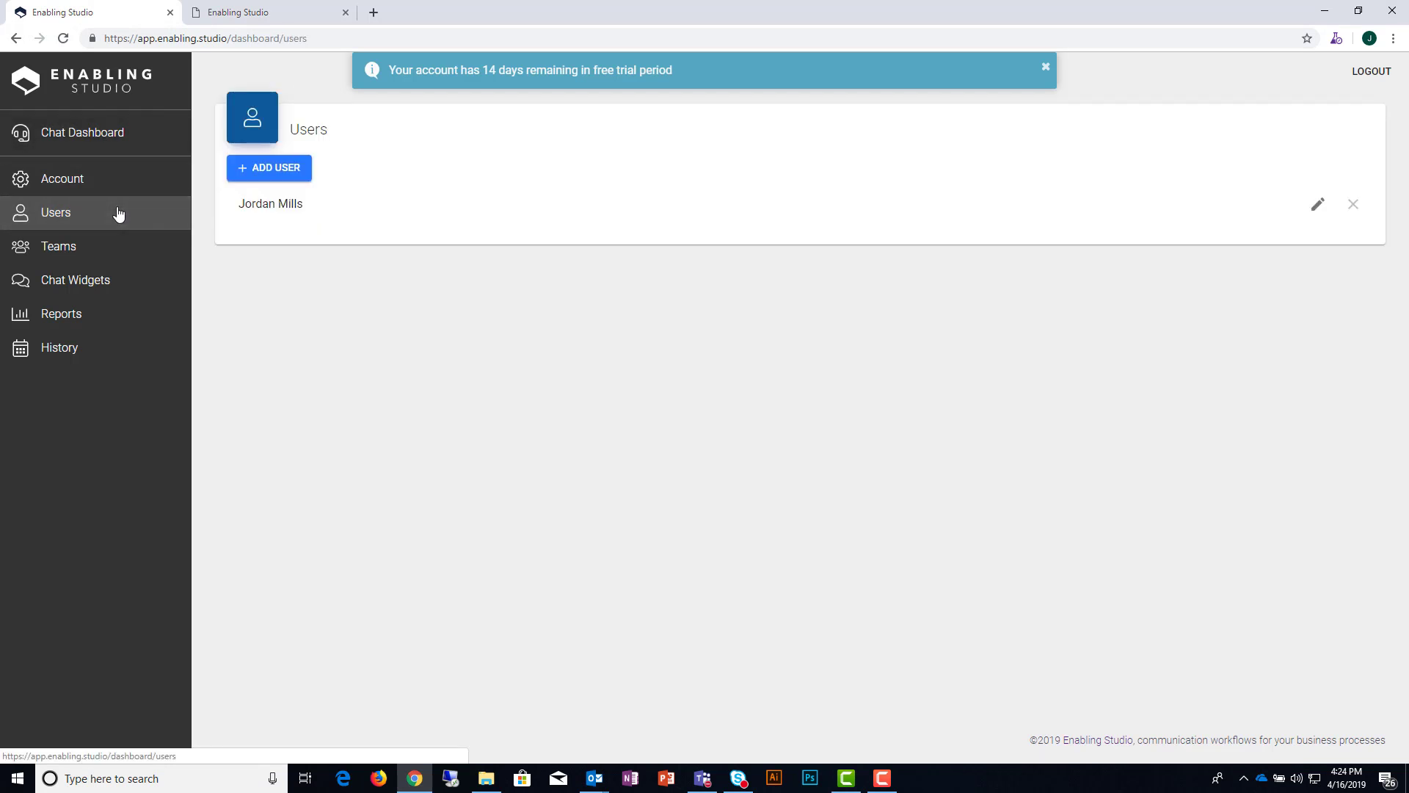
{"action": "left_click", "coordinate": [150, 259]}
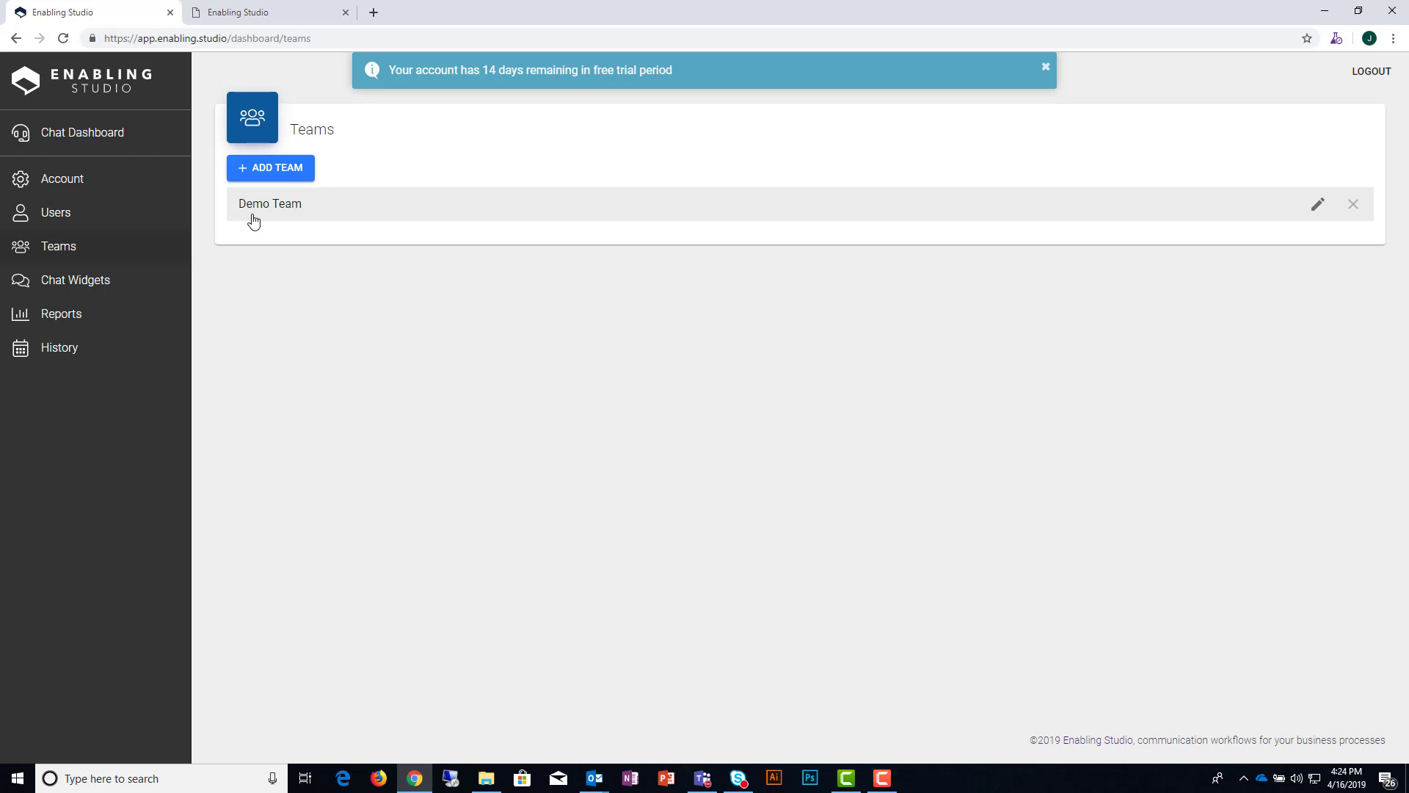
Step: Open the Default Chat Widget's settings for editing and start adding a new question
{"action": "left_click", "coordinate": [161, 279]}
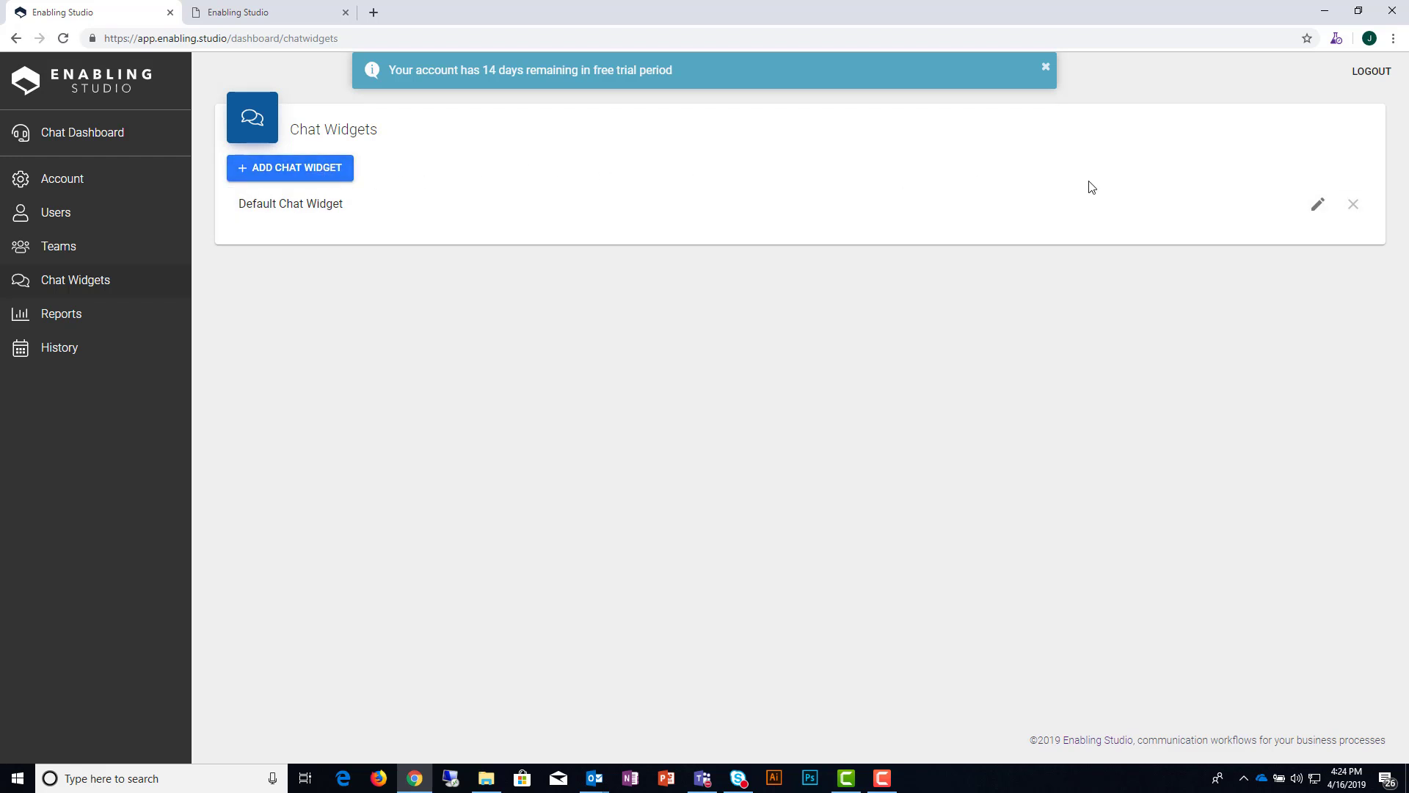
{"action": "left_click", "coordinate": [1318, 205]}
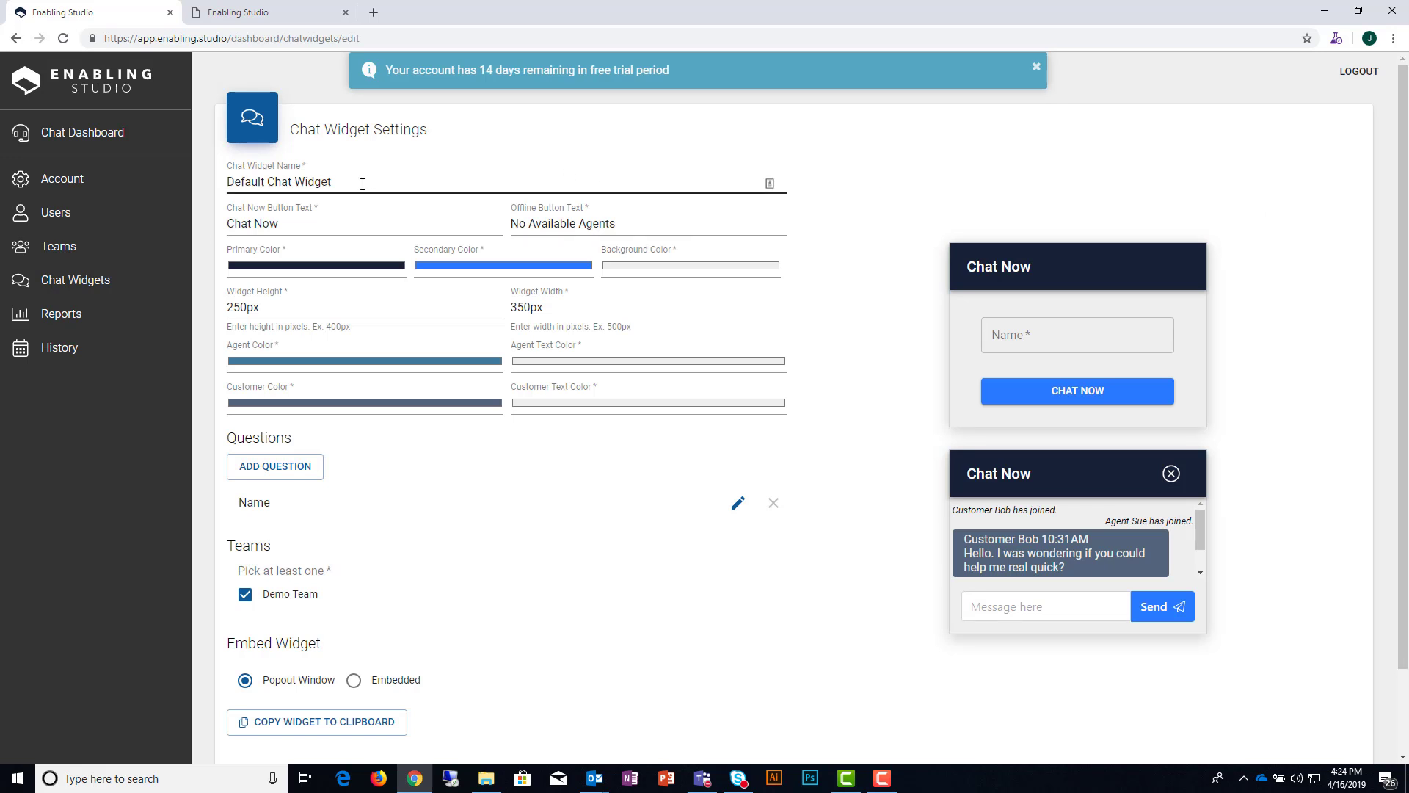
{"action": "left_click_drag", "start_coordinate": [363, 184], "coordinate": [205, 193]}
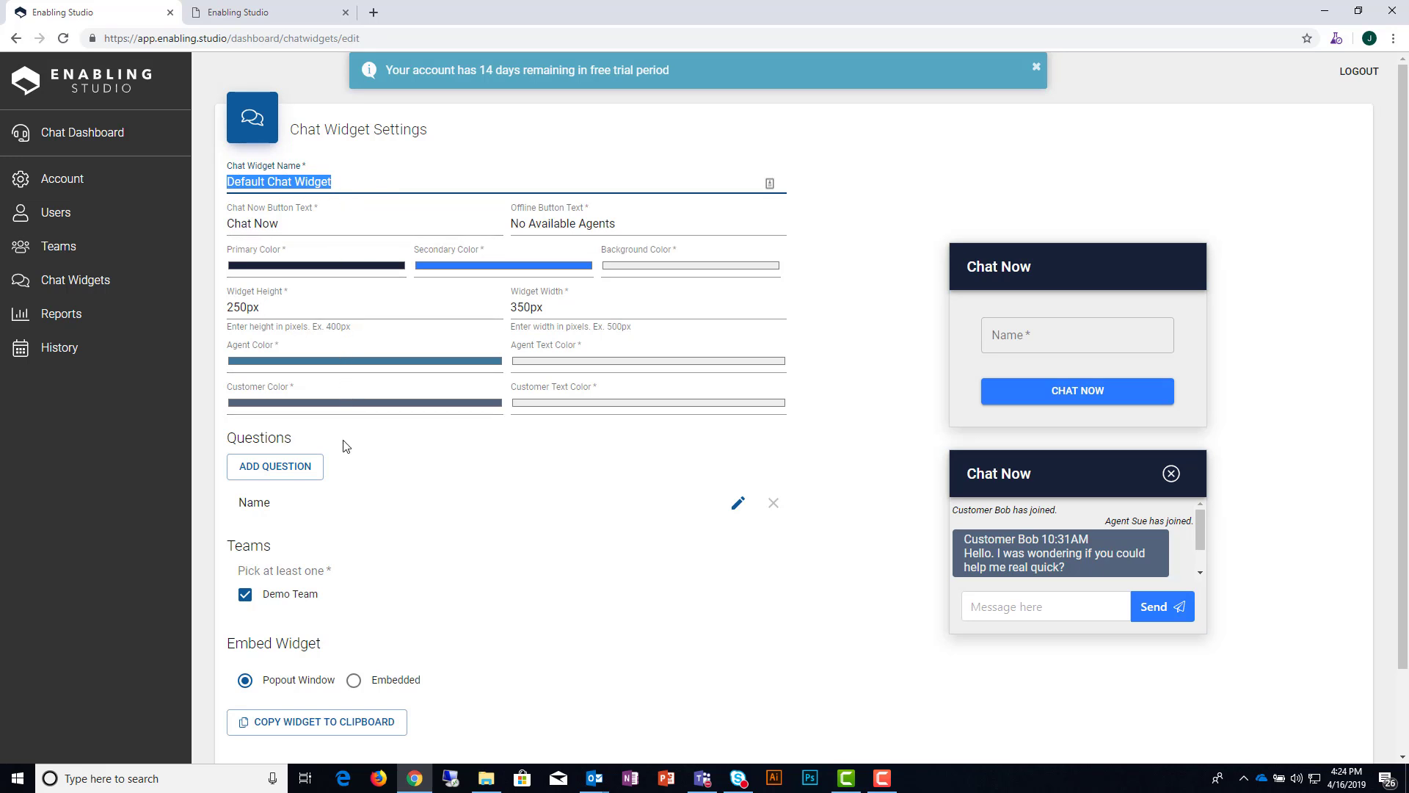
{"action": "left_click", "coordinate": [291, 482]}
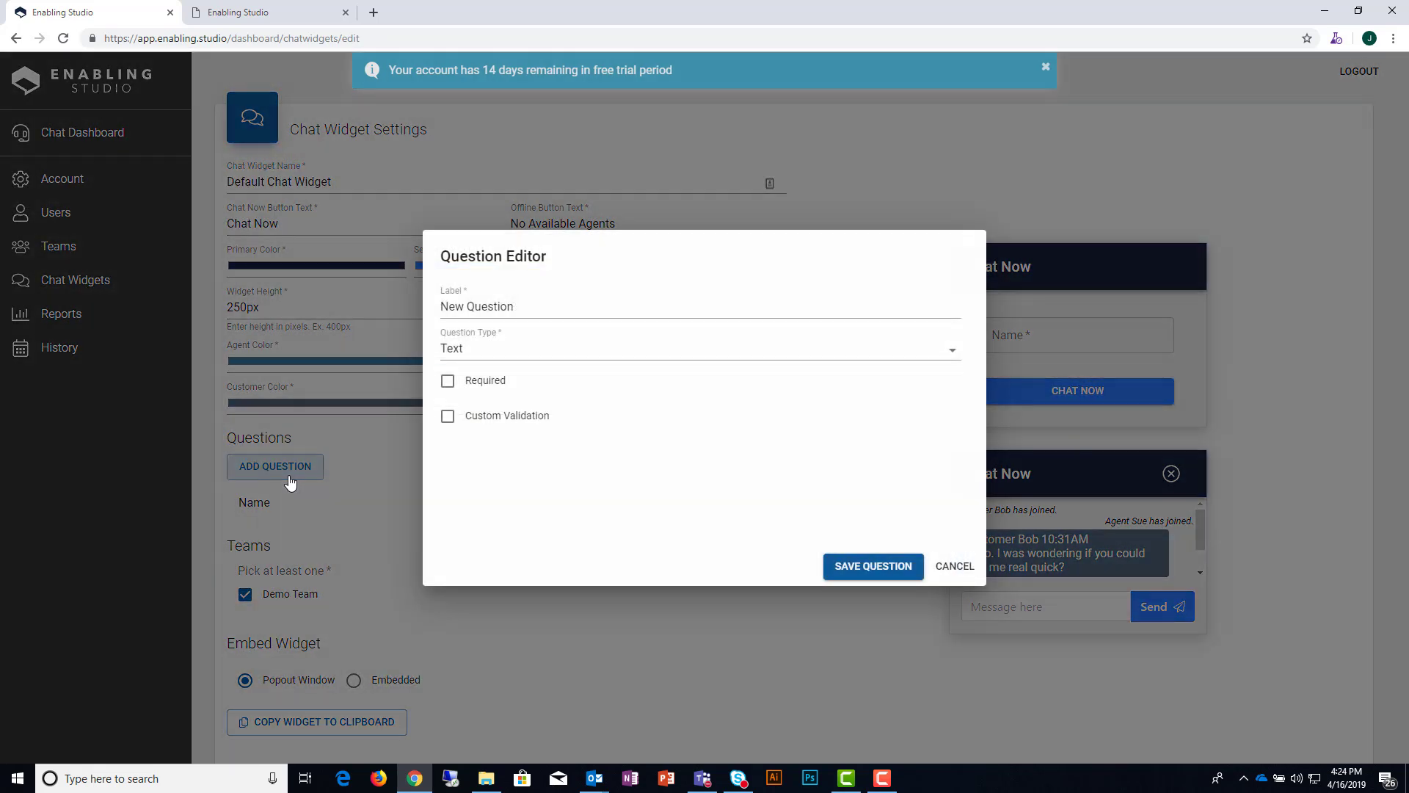
Step: Review the available question types and try the Required and Custom Validation options on the new question
{"action": "left_click", "coordinate": [527, 356]}
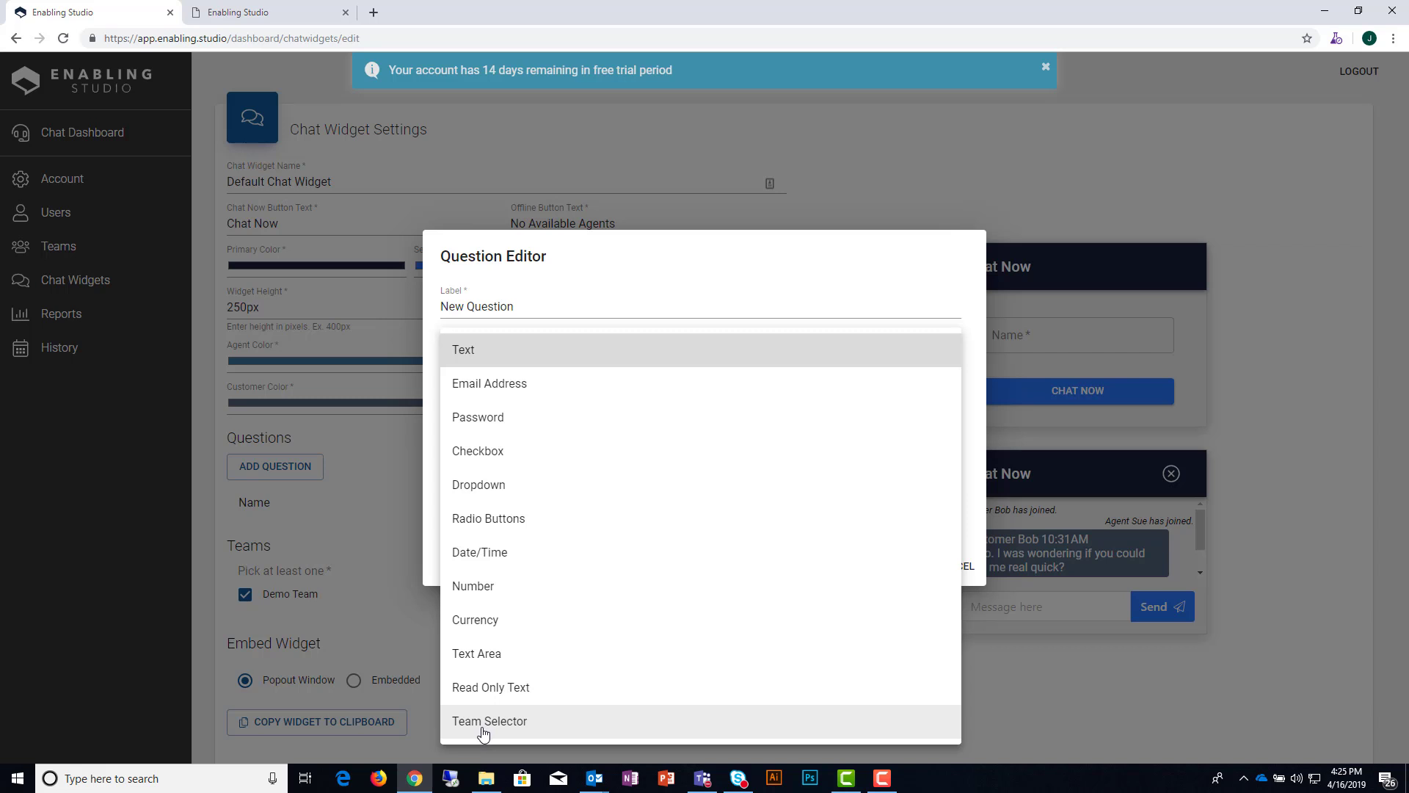
{"action": "left_click", "coordinate": [430, 475]}
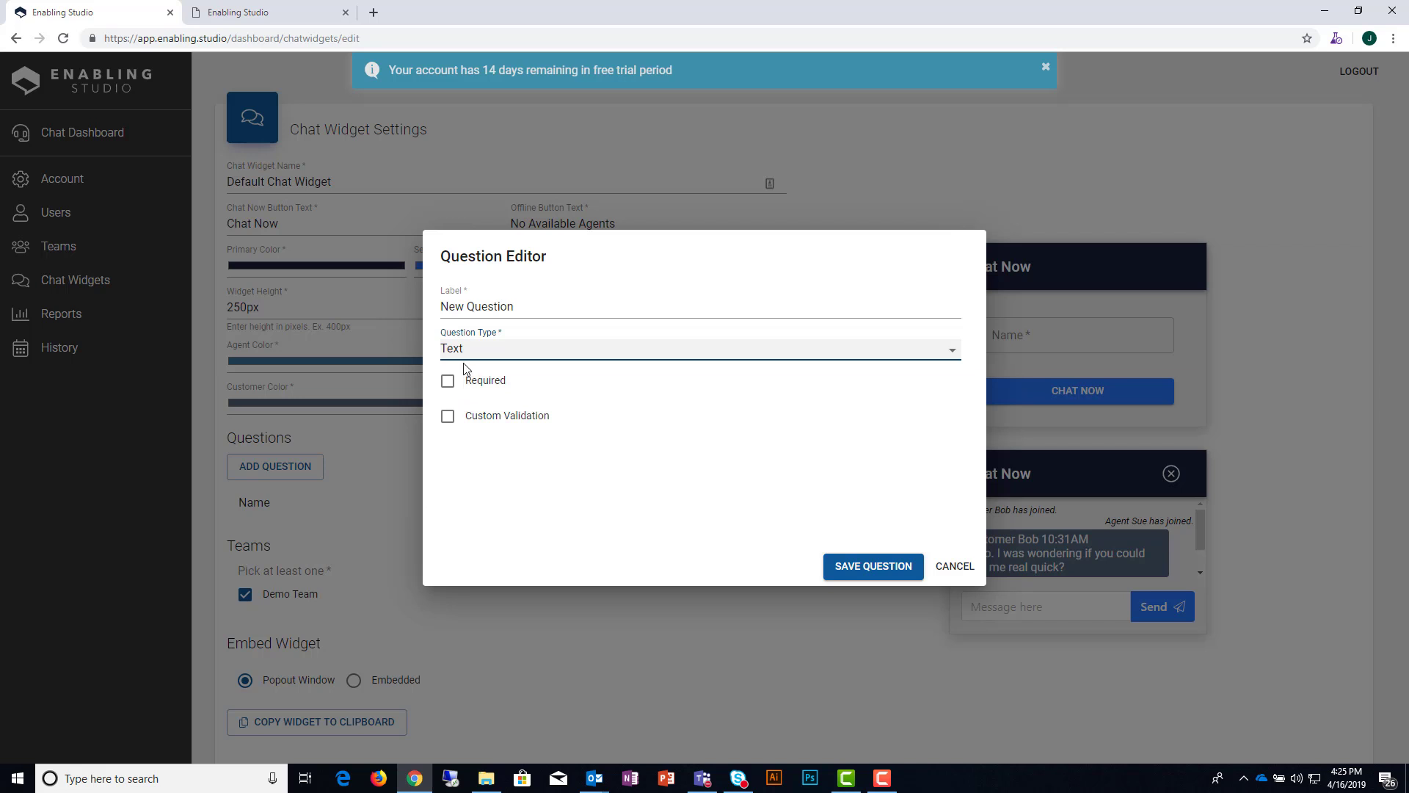
{"action": "left_click", "coordinate": [448, 382]}
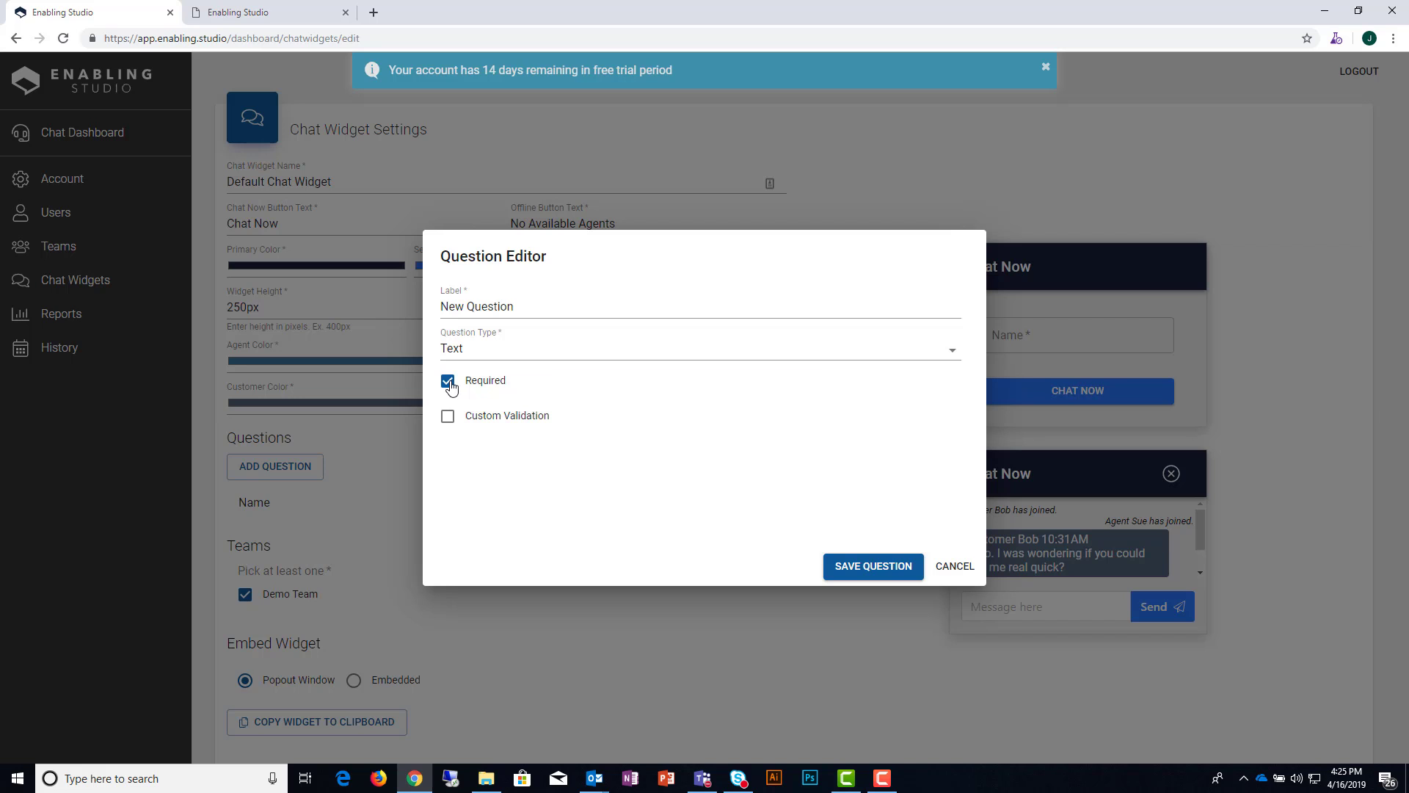
{"action": "left_click", "coordinate": [448, 382]}
{"action": "left_click", "coordinate": [449, 418]}
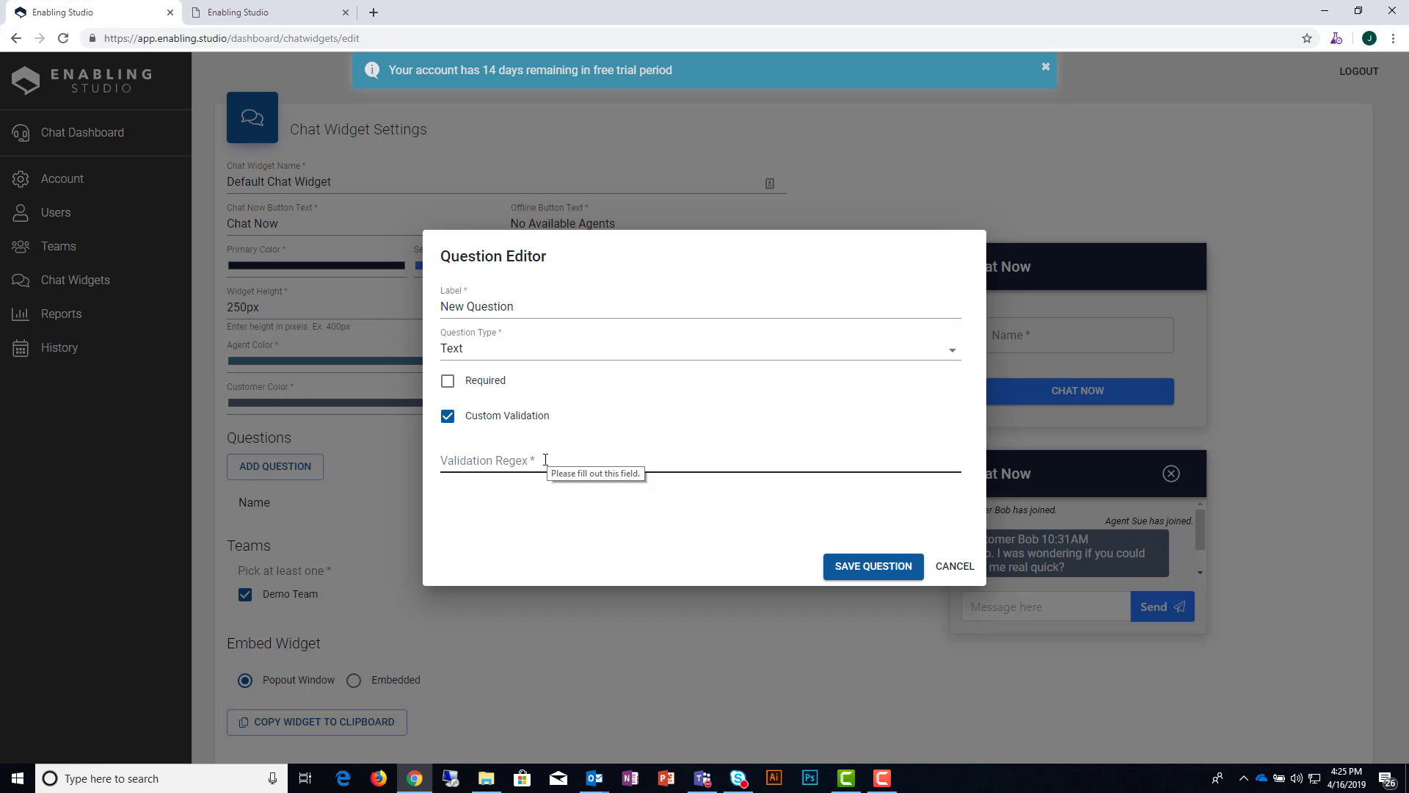
{"action": "left_click", "coordinate": [448, 417]}
Step: Label the new question Email, set its type to Email Address and save the question
{"action": "left_click_drag", "start_coordinate": [519, 306], "coordinate": [403, 304]}
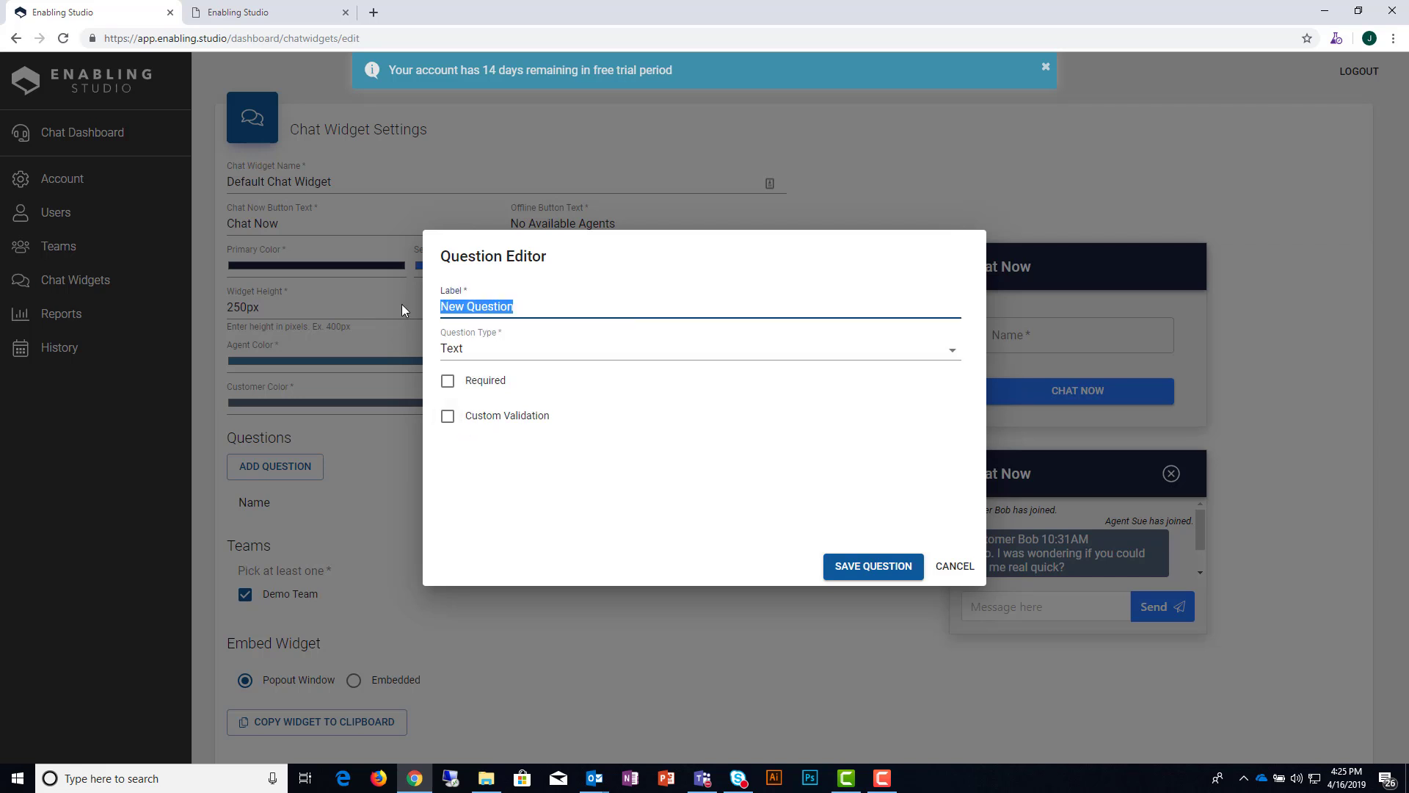
{"action": "type", "text": "Email"}
{"action": "left_click", "coordinate": [488, 351]}
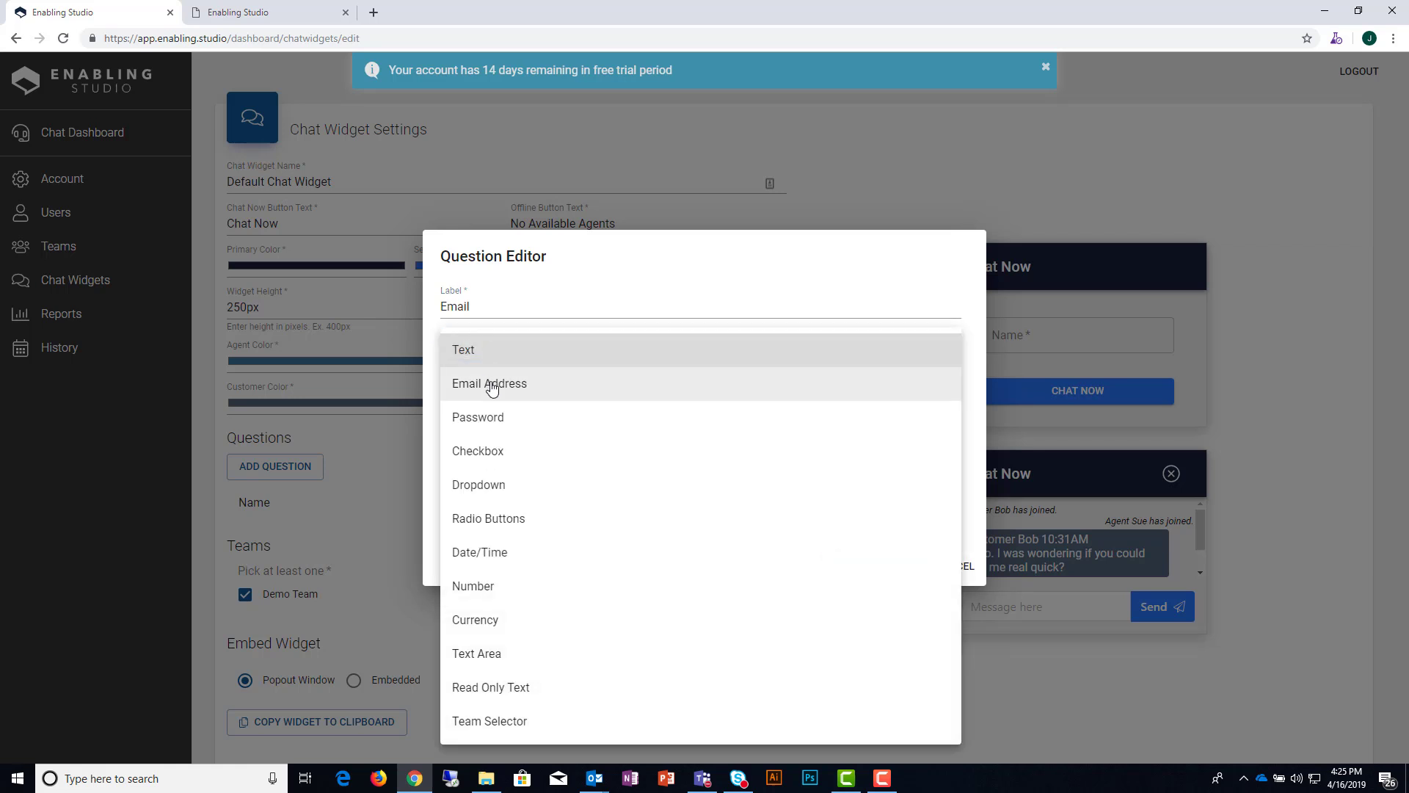
{"action": "left_click", "coordinate": [490, 384]}
{"action": "left_click", "coordinate": [844, 572]}
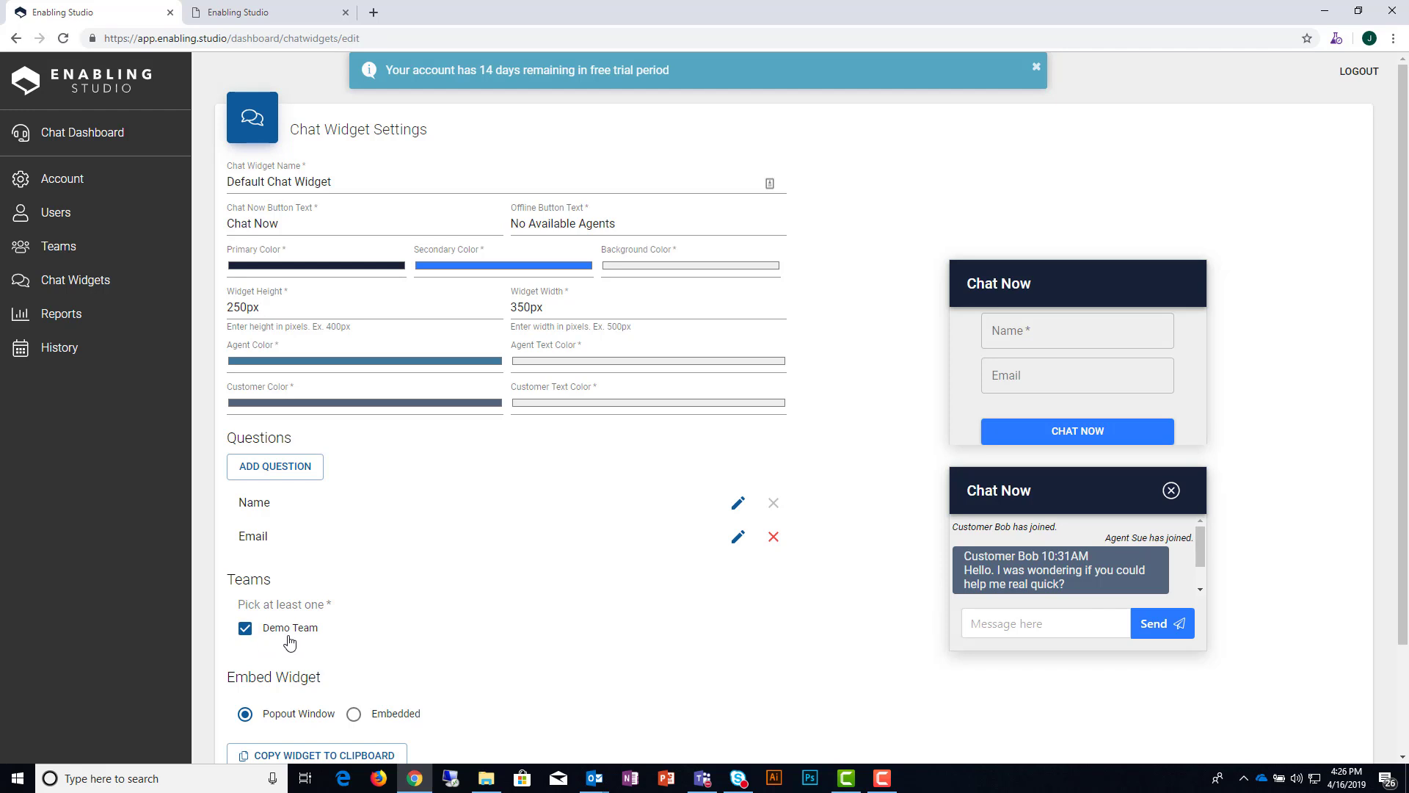
{"action": "left_click", "coordinate": [276, 467]}
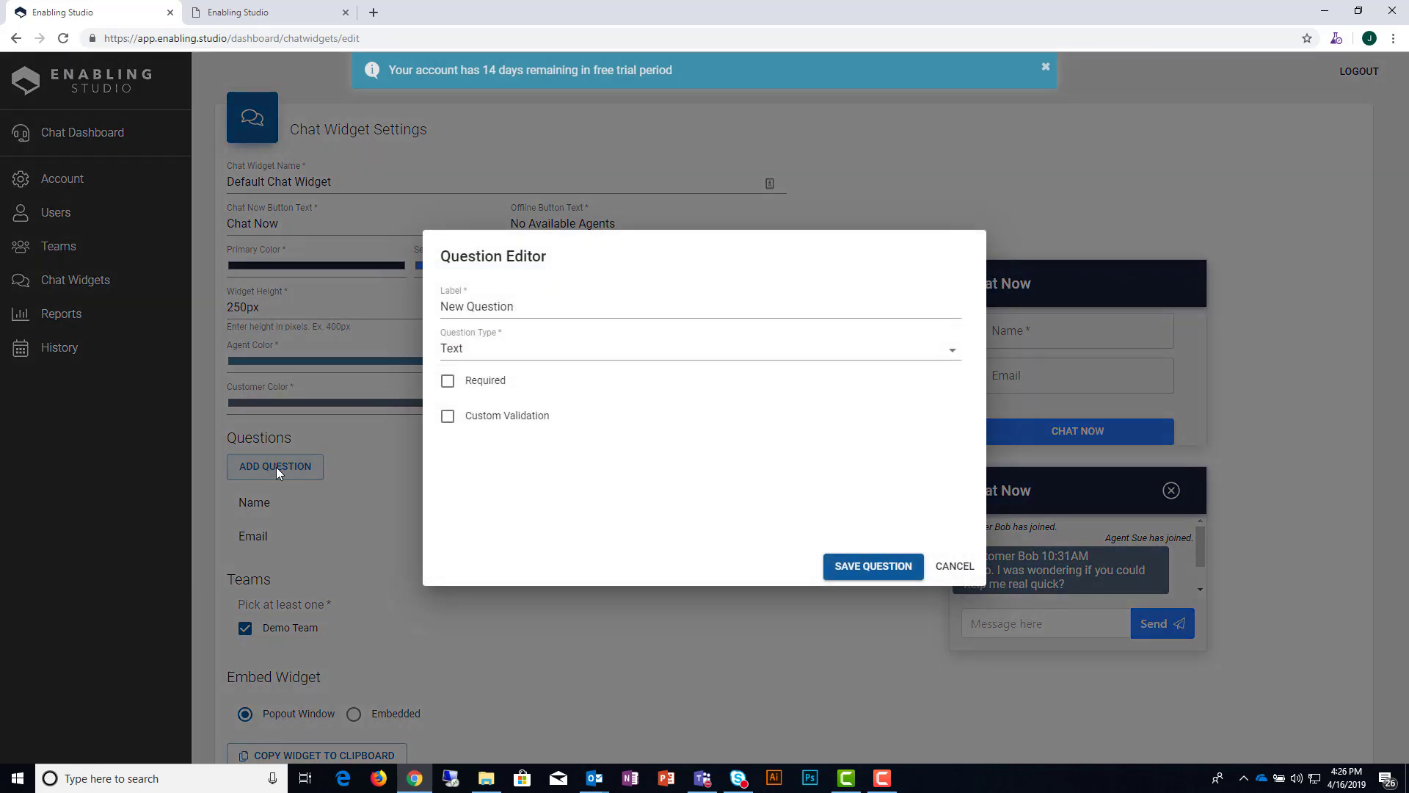
{"action": "left_click", "coordinate": [482, 352]}
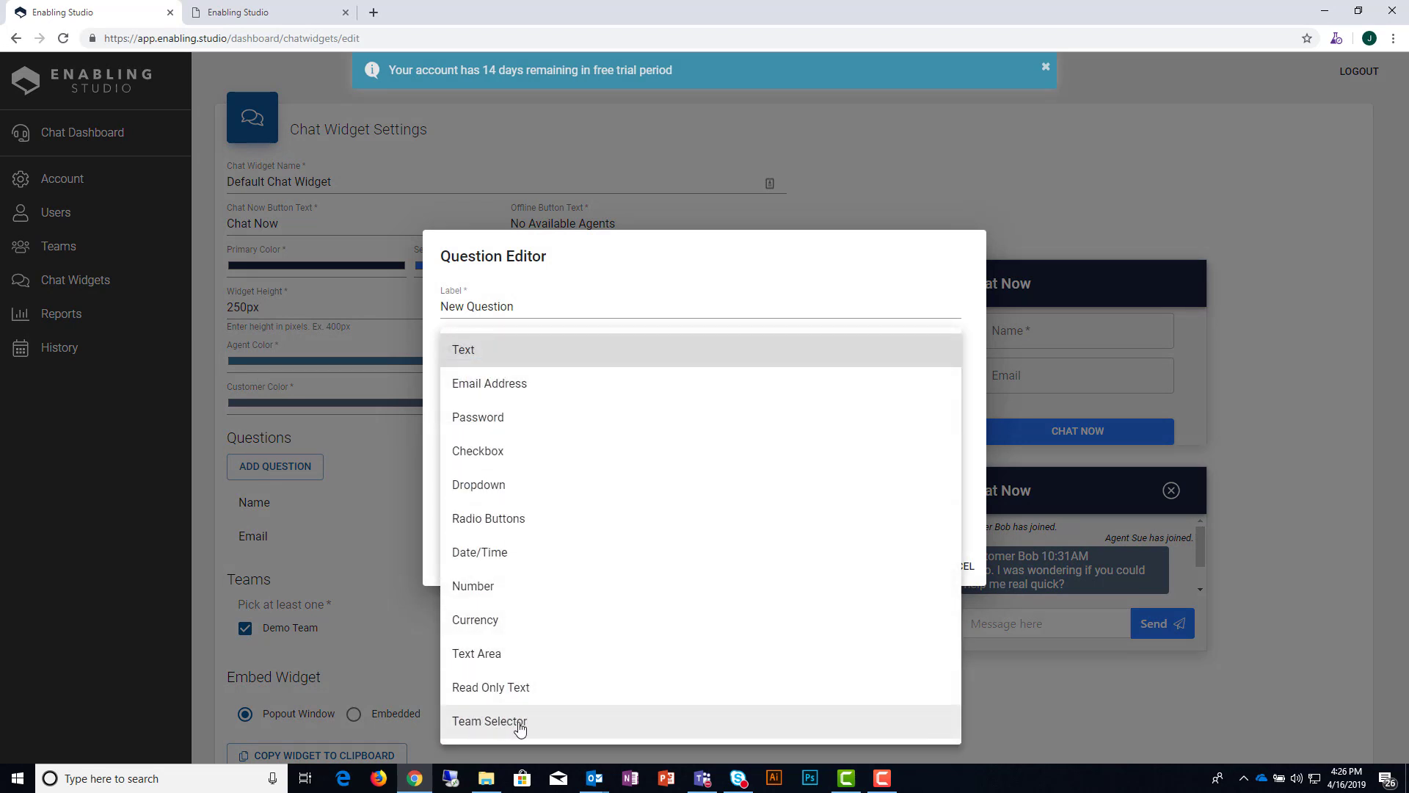
{"action": "left_click", "coordinate": [980, 527]}
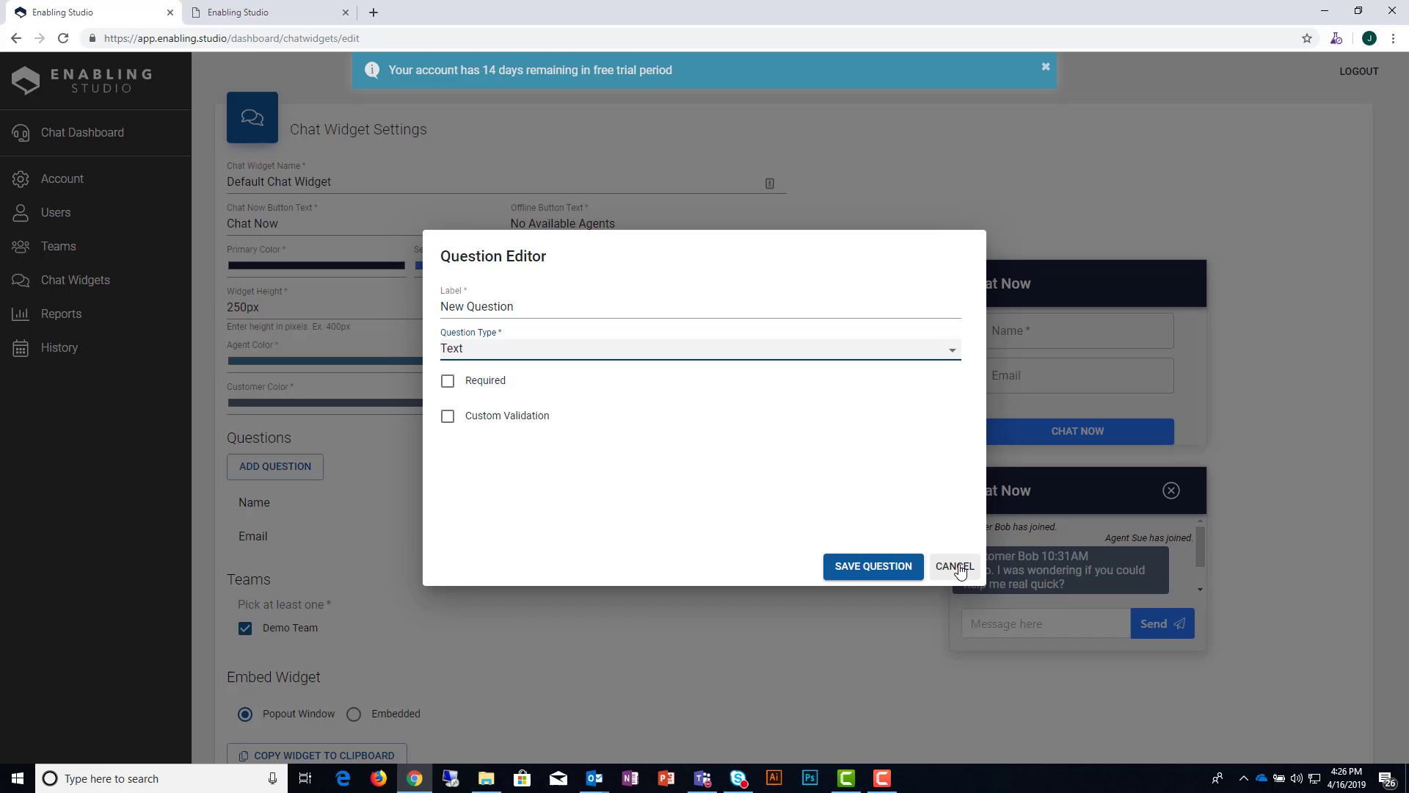
{"action": "left_click", "coordinate": [956, 567]}
Step: Choose the Embedded option for the widget, copy its code to the clipboard and save the chat widget
{"action": "scroll", "coordinate": [875, 630], "scroll_direction": "down", "scroll_amount": 1}
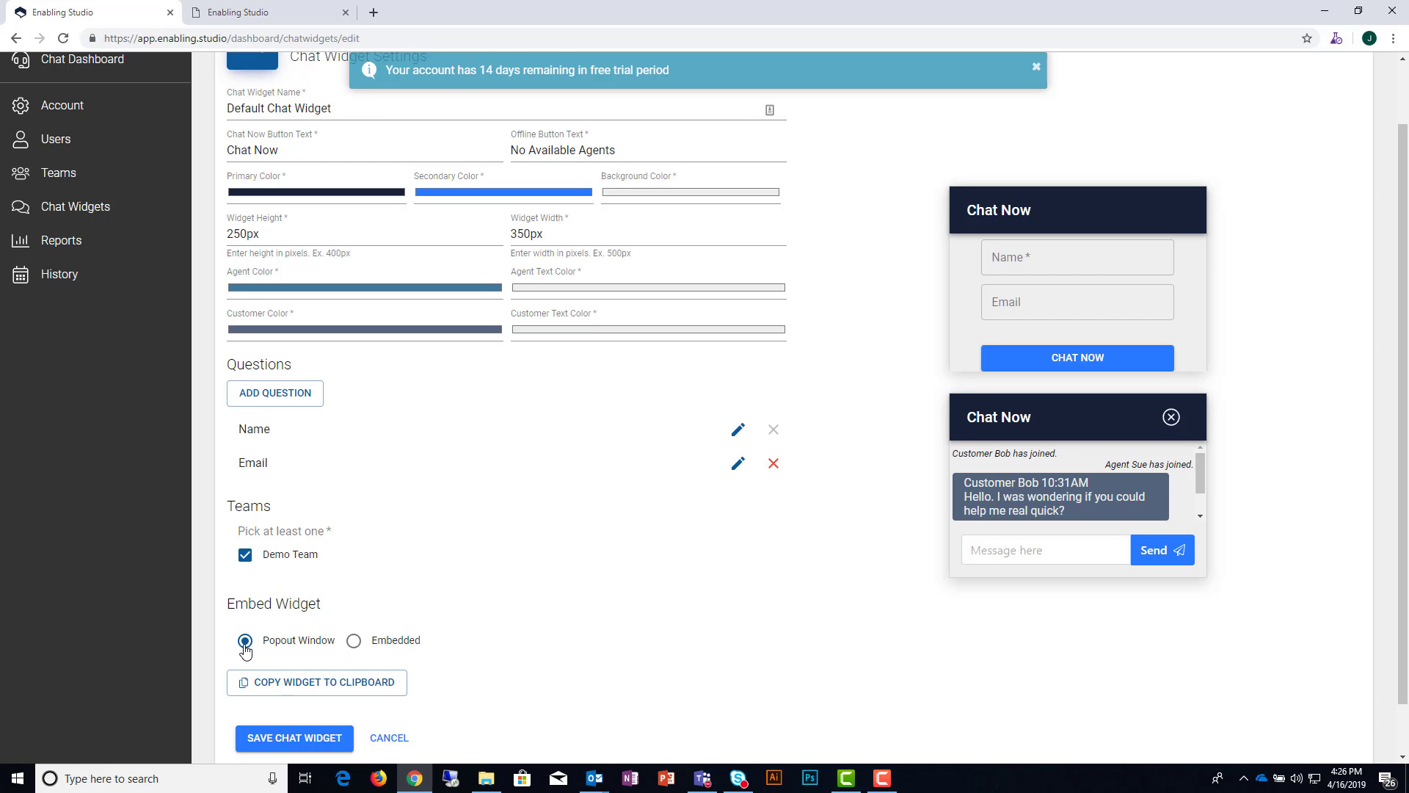
{"action": "left_click", "coordinate": [245, 642]}
{"action": "left_click", "coordinate": [354, 643]}
{"action": "left_click", "coordinate": [350, 685]}
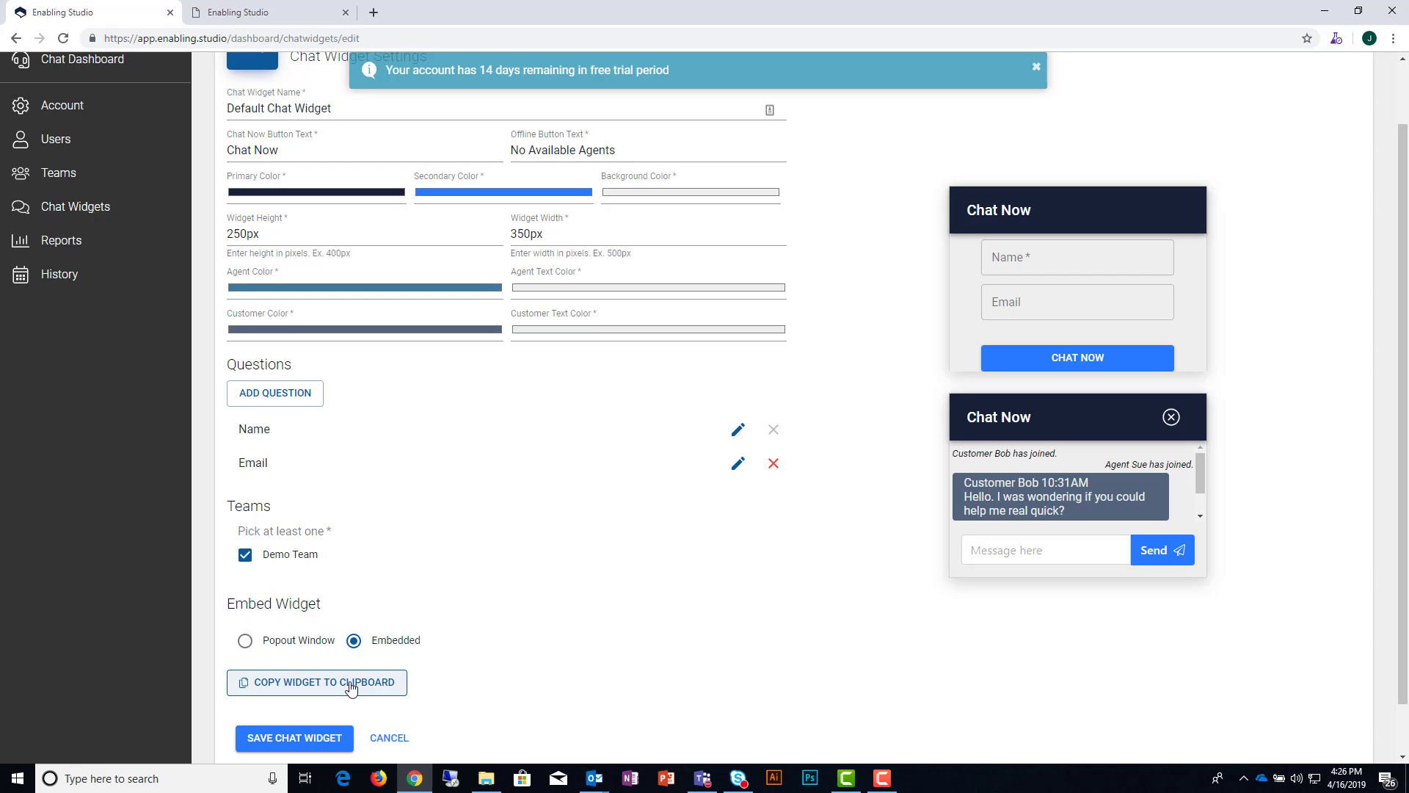
{"action": "left_click", "coordinate": [309, 741]}
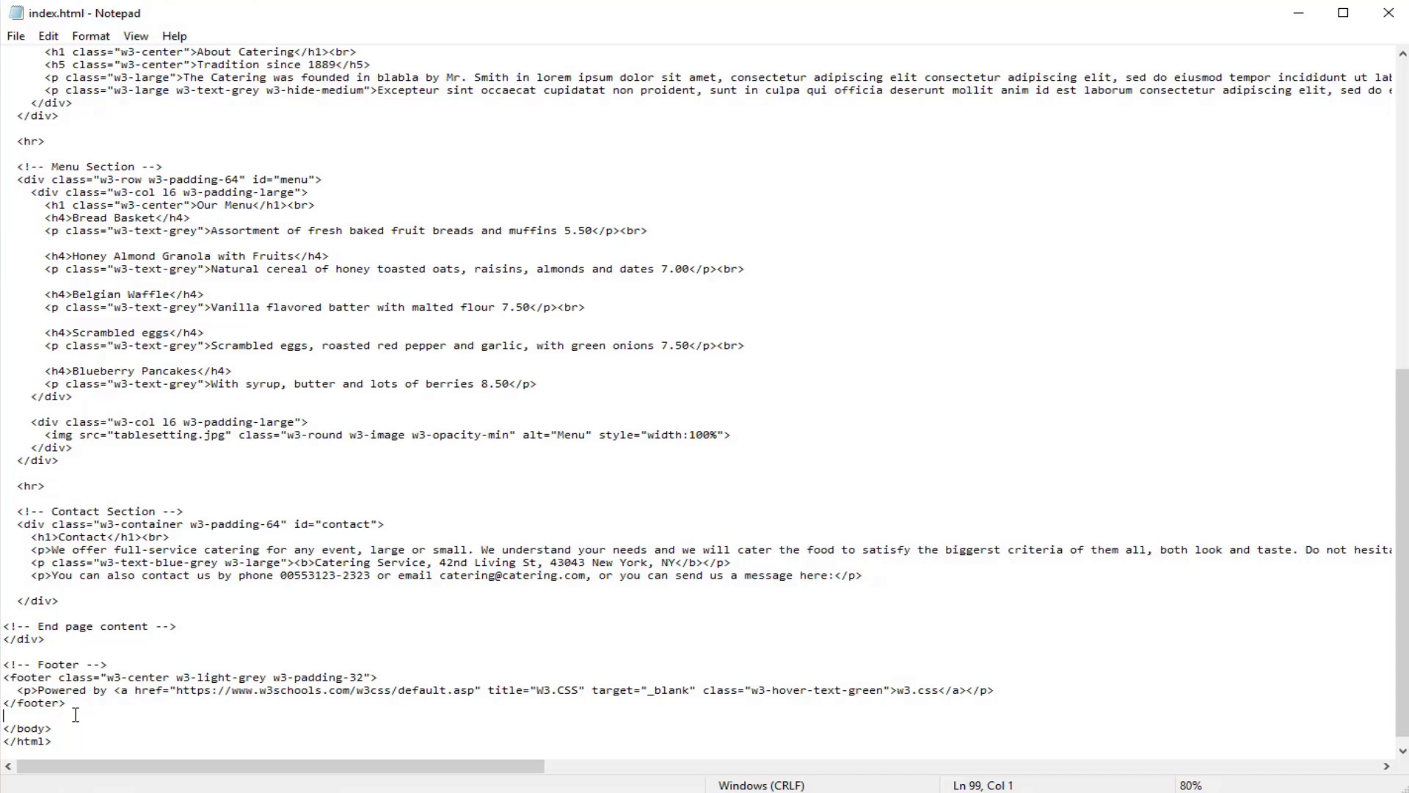
Step: Switch to index.html in Notepad, paste the embedded widget code on the empty line after the footer and save the file
{"action": "key", "text": "ctrl+v"}
{"action": "left_click", "coordinate": [15, 36]}
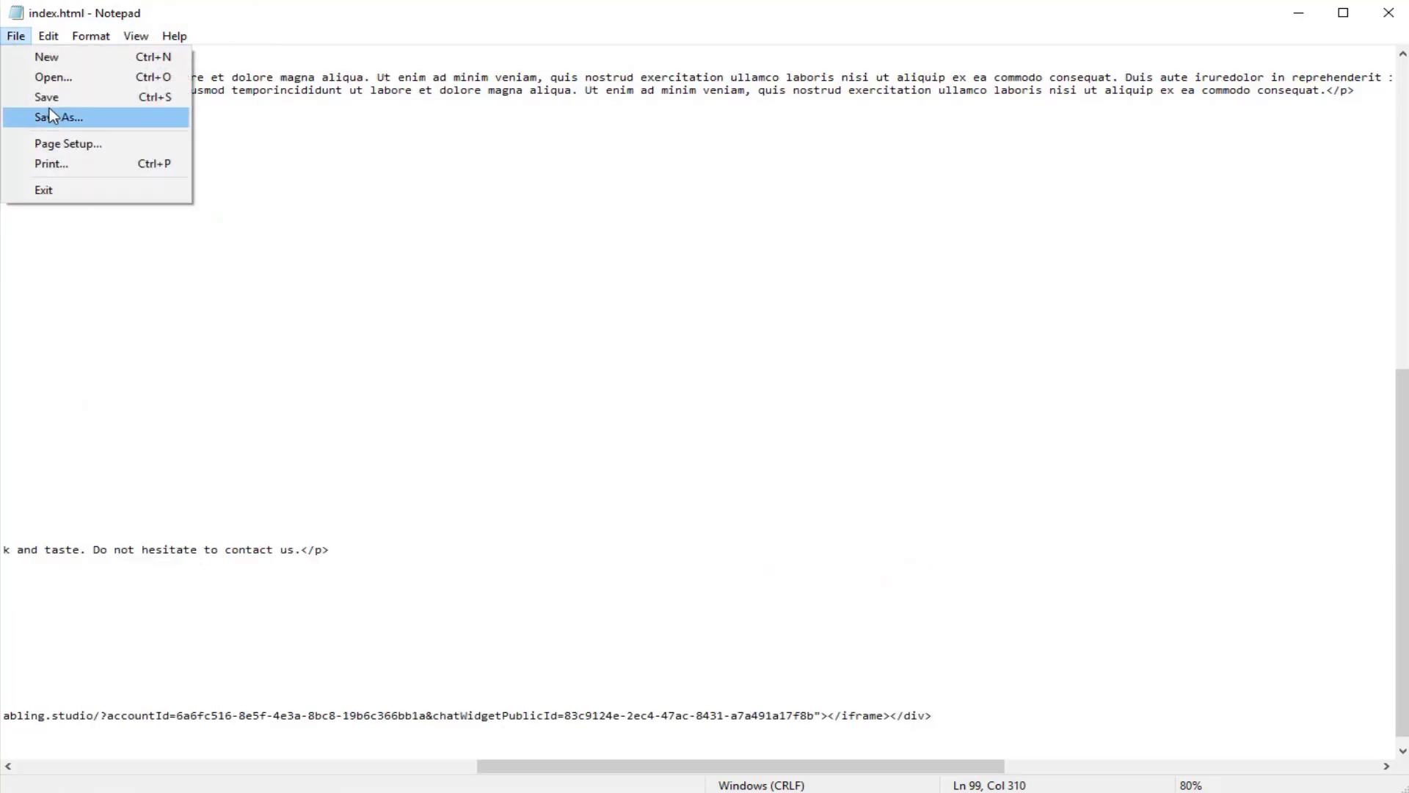
{"action": "left_click", "coordinate": [50, 93]}
Step: Switch to FileZilla and upload the local index.html to the root of the remote site
{"action": "key", "text": "alt+Tab"}
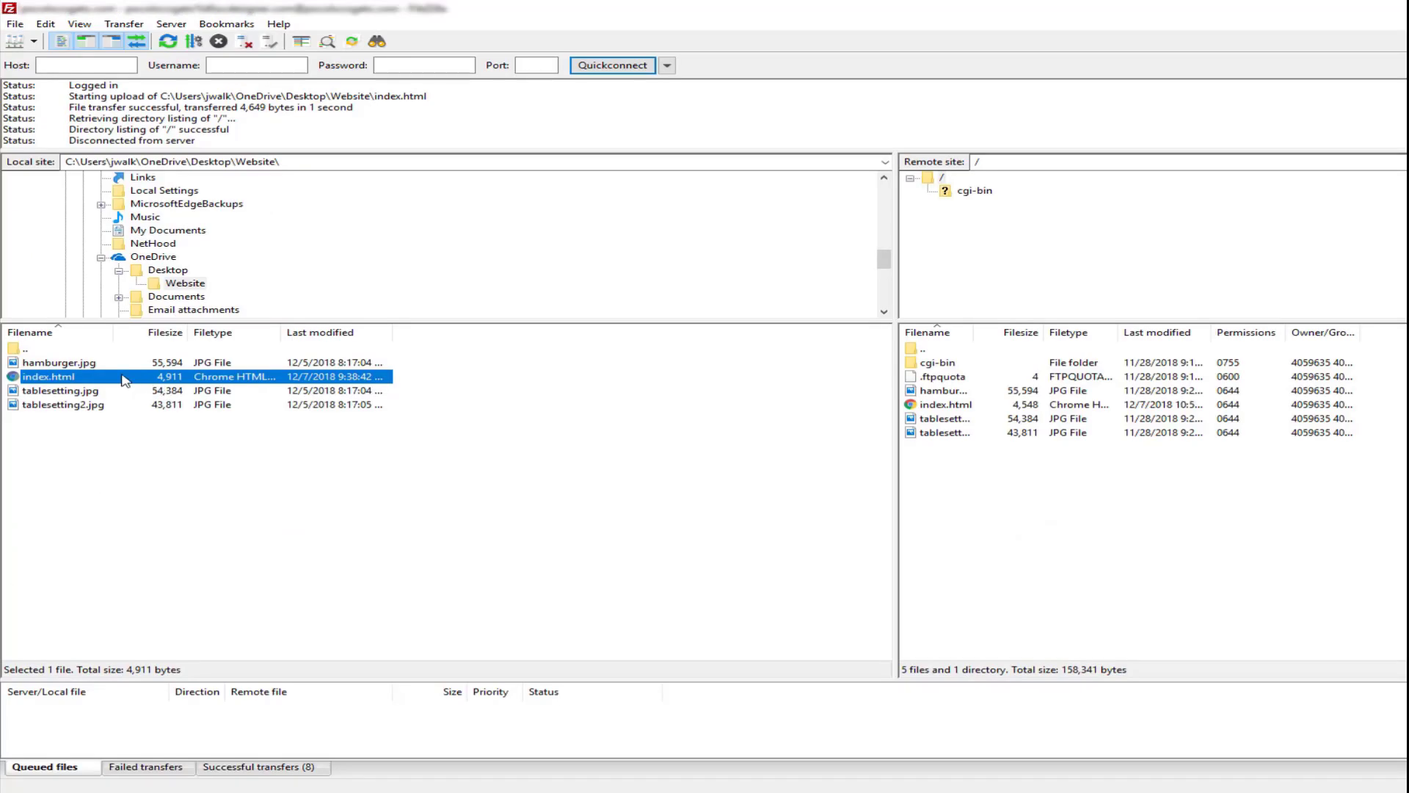
{"action": "left_click_drag", "start_coordinate": [125, 380], "coordinate": [1019, 420]}
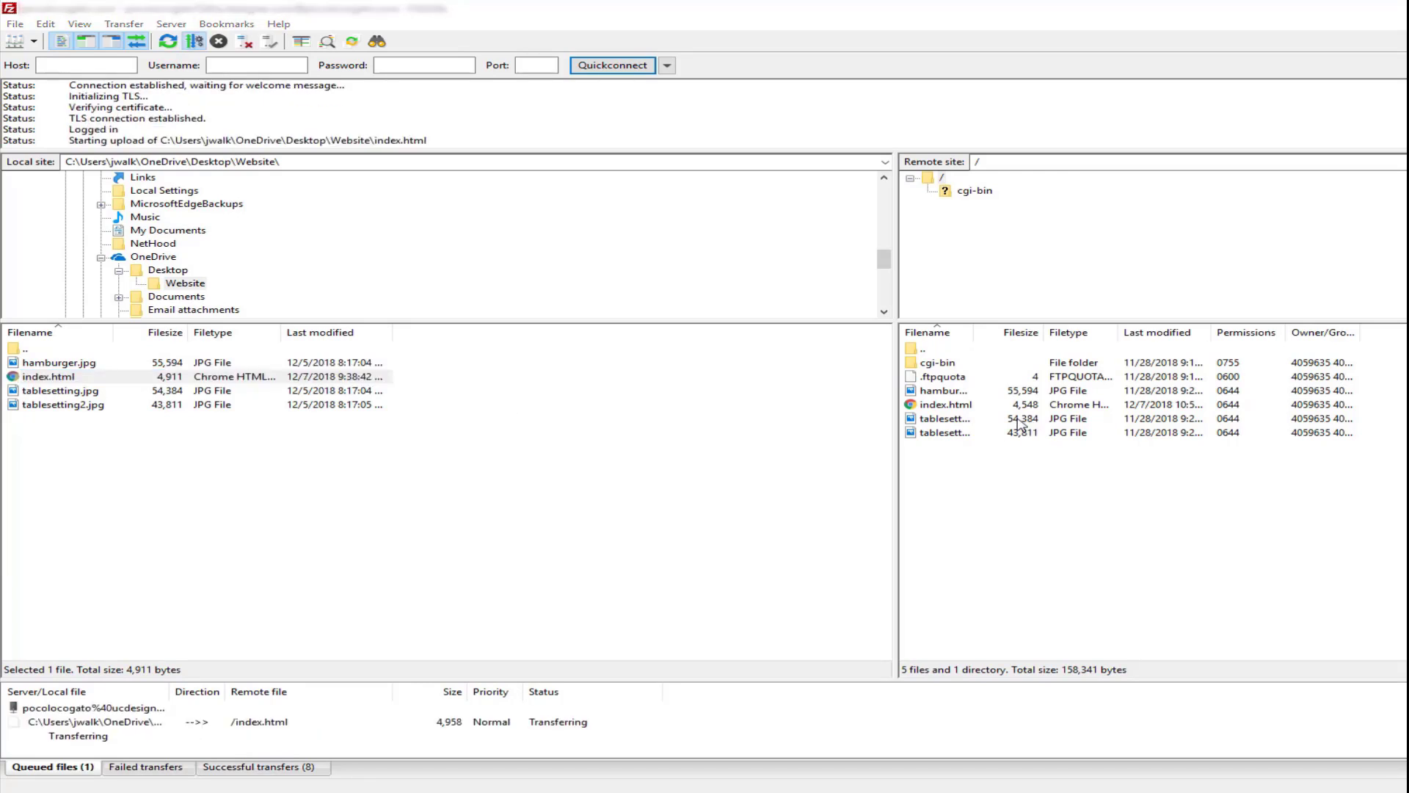
{"action": "left_click", "coordinate": [1026, 498]}
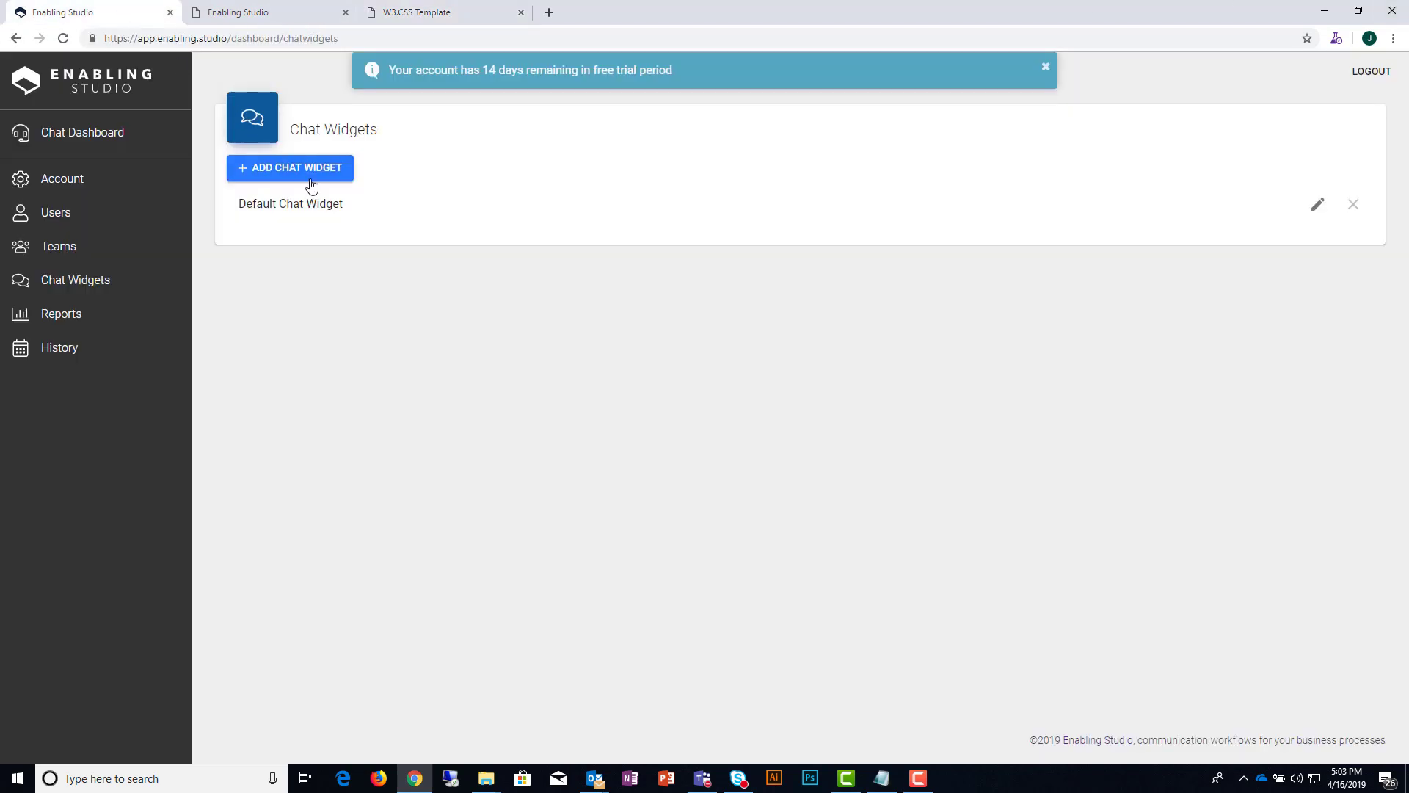
Step: Reopen the Default Chat Widget in Enabling Studio, copy its Popout Window code and save the widget
{"action": "left_click", "coordinate": [340, 205]}
{"action": "scroll", "coordinate": [272, 461], "scroll_direction": "down", "scroll_amount": 1}
{"action": "scroll", "coordinate": [272, 461], "scroll_direction": "down", "scroll_amount": 1}
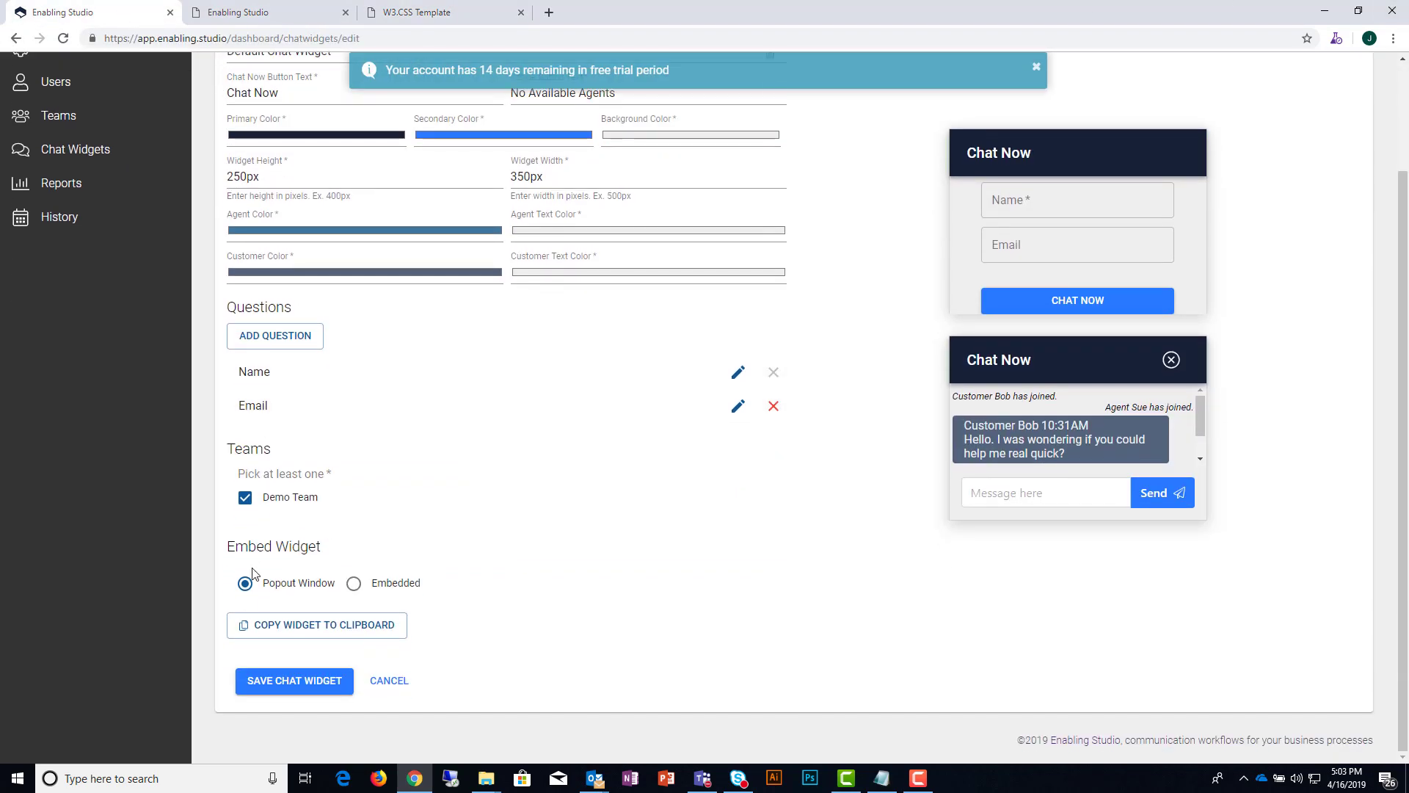
{"action": "left_click", "coordinate": [246, 585]}
{"action": "left_click", "coordinate": [295, 680]}
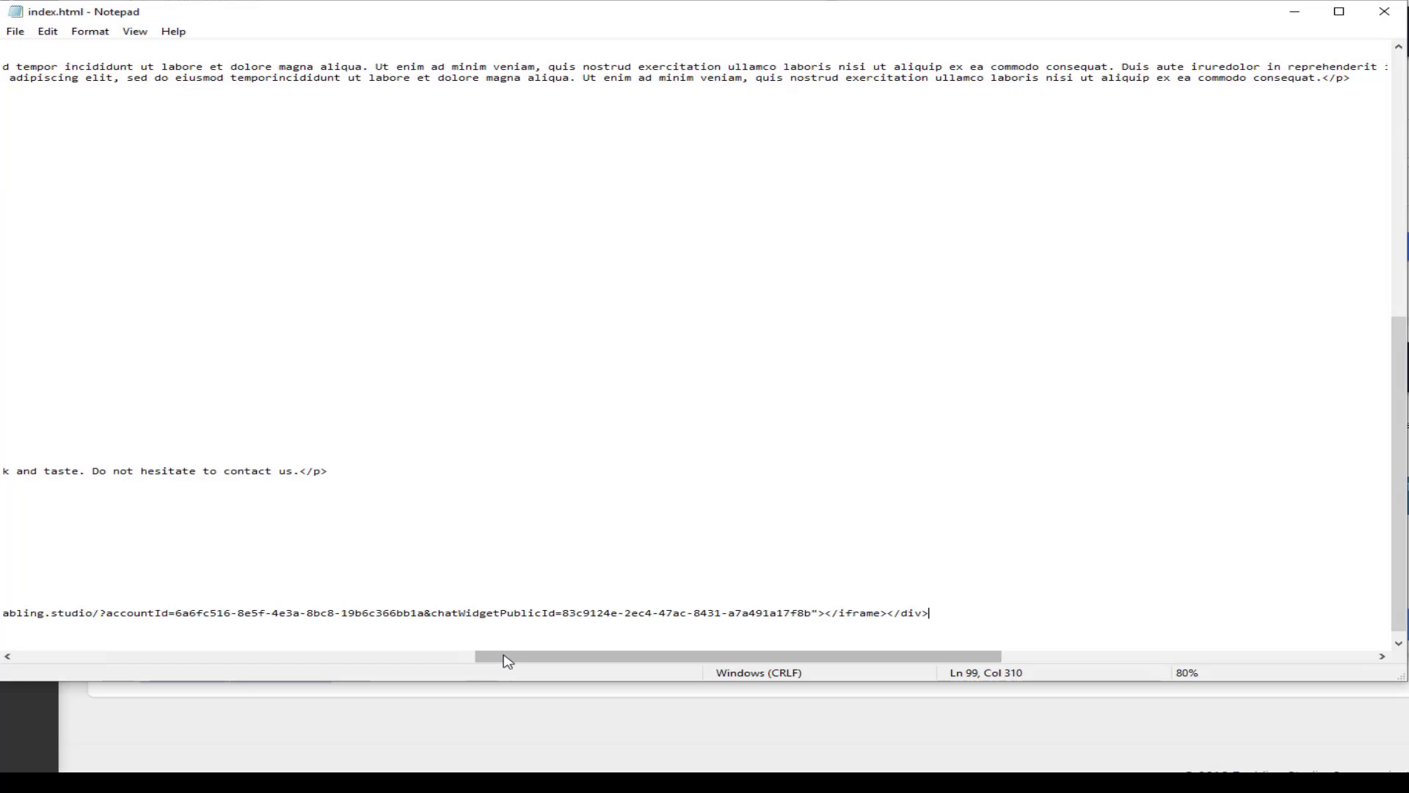
Step: In index.html in Notepad, paste the popout Chat Now link below the last Contact section paragraph and save the file
{"action": "left_click_drag", "start_coordinate": [504, 654], "coordinate": [44, 654]}
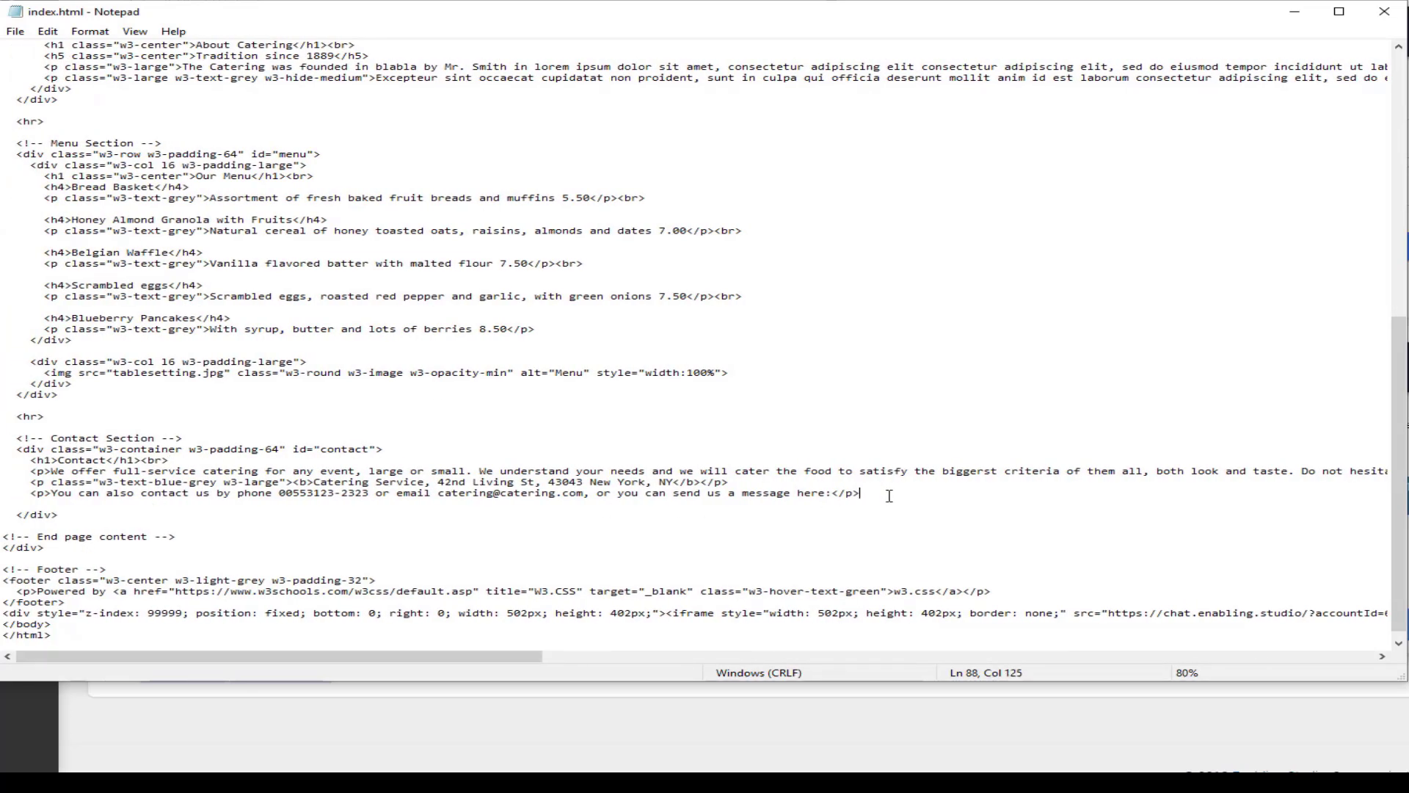
{"action": "key", "text": "ctrl+v"}
{"action": "left_click", "coordinate": [15, 30]}
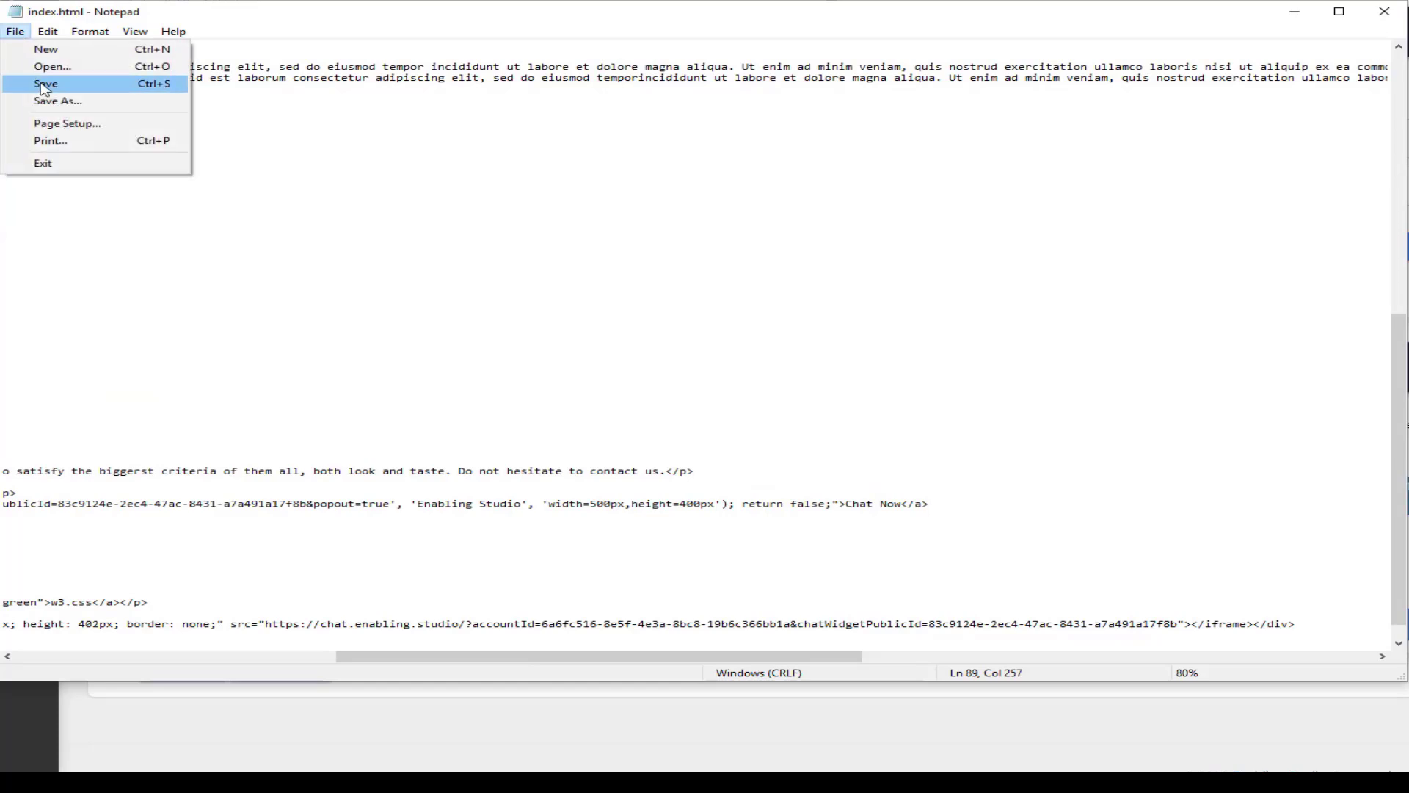
{"action": "left_click", "coordinate": [22, 78]}
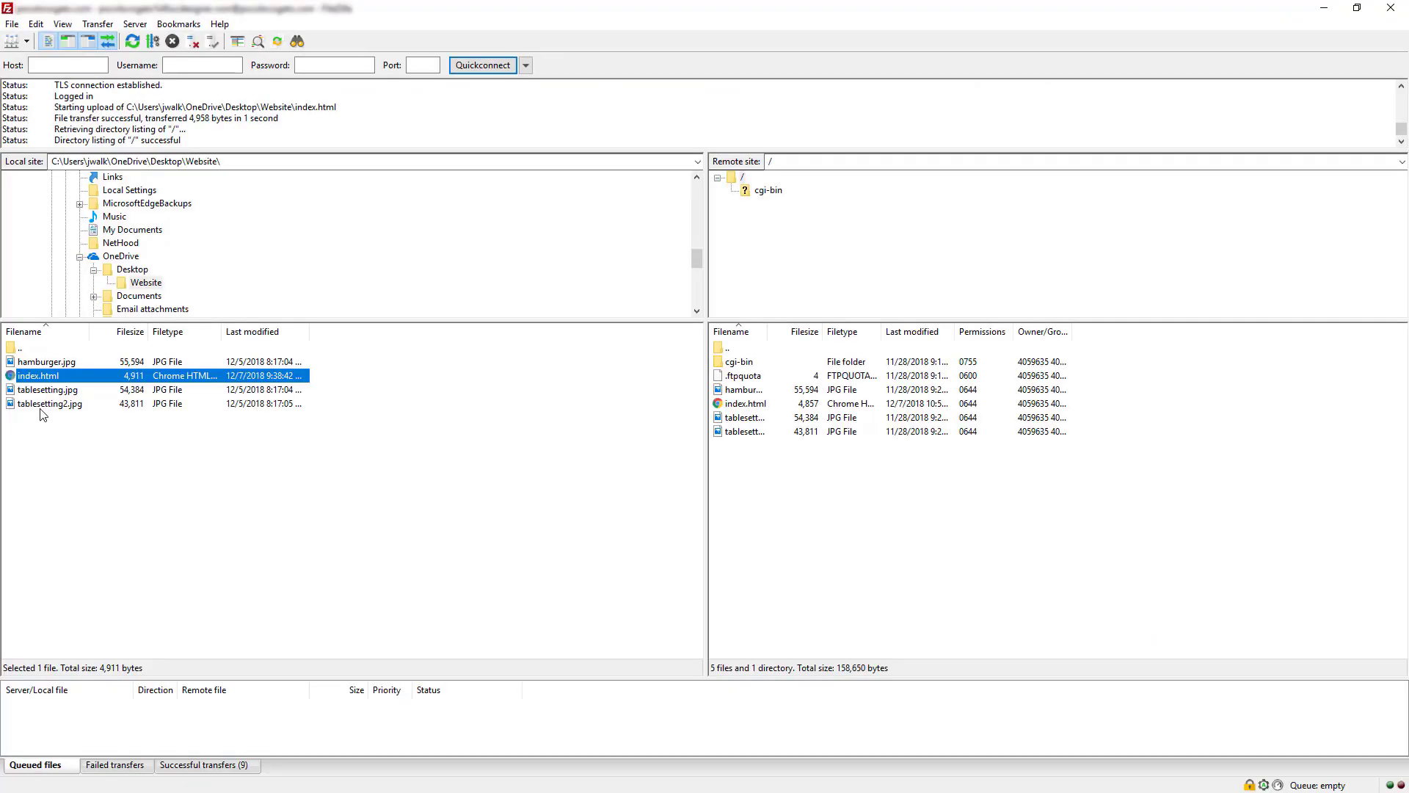
Step: Upload index.html to the remote site in FileZilla, then open the popout chat from the website's Contact section
{"action": "left_click_drag", "start_coordinate": [38, 375], "coordinate": [745, 403]}
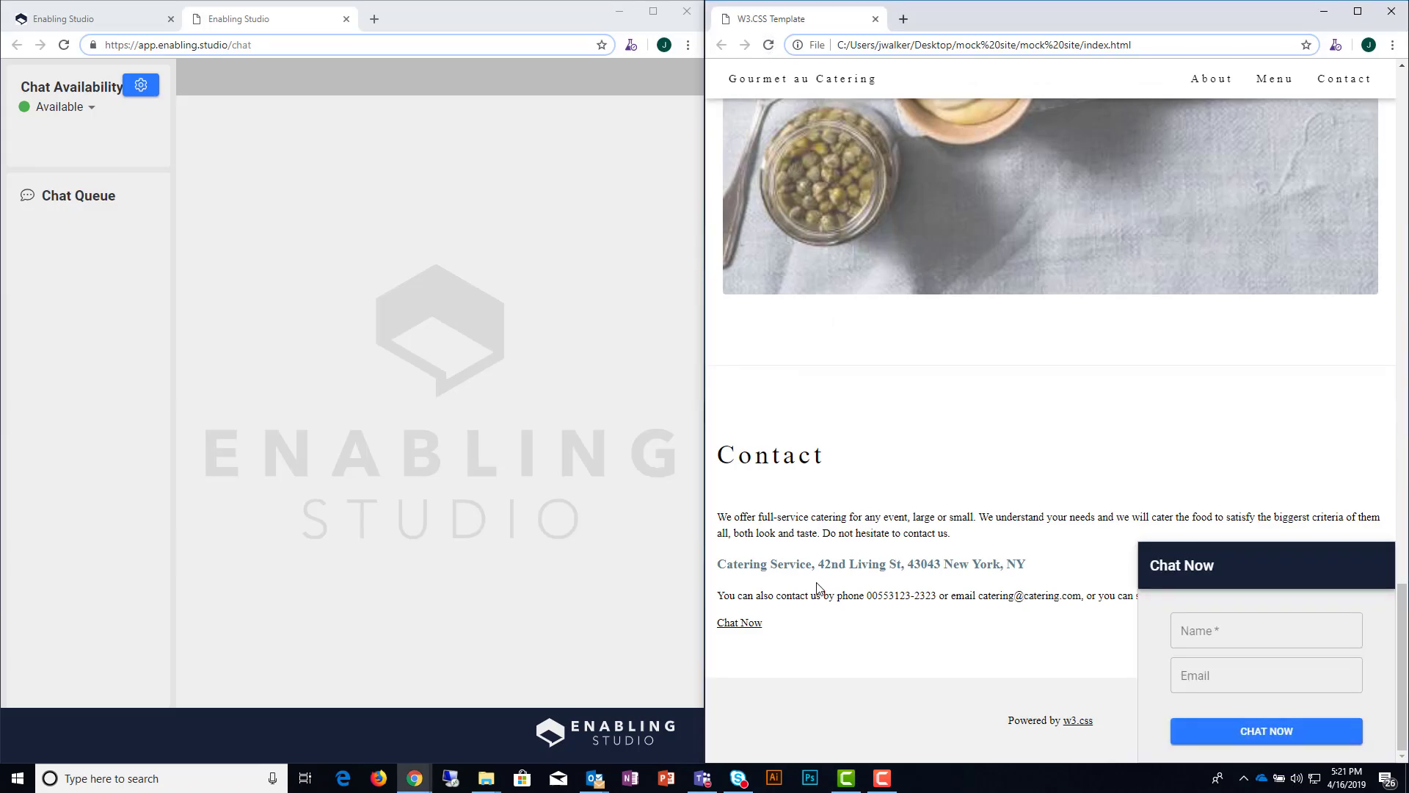
{"action": "left_click", "coordinate": [741, 622]}
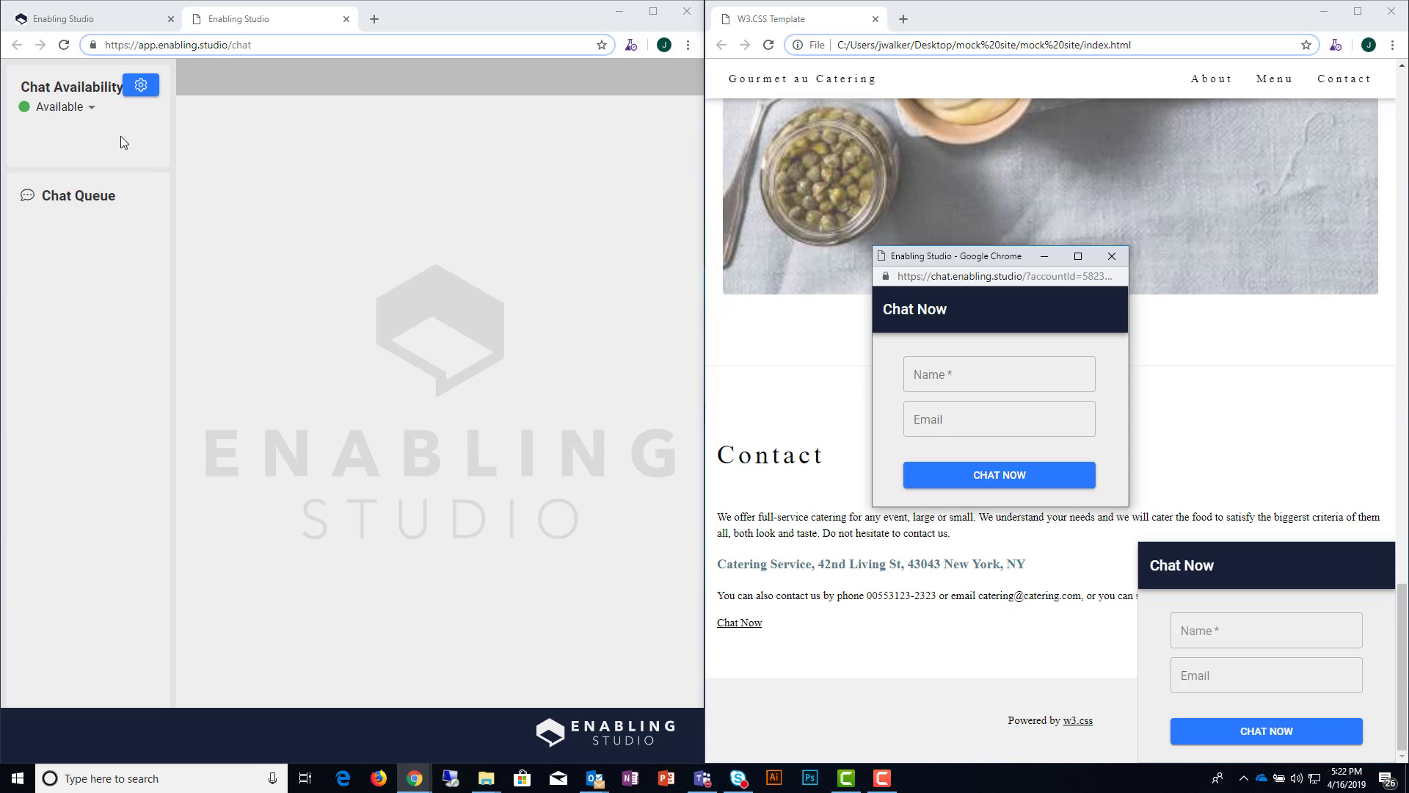
Step: Set the agent's chat availability to Off Line, and switch it back to Available
{"action": "left_click", "coordinate": [83, 108]}
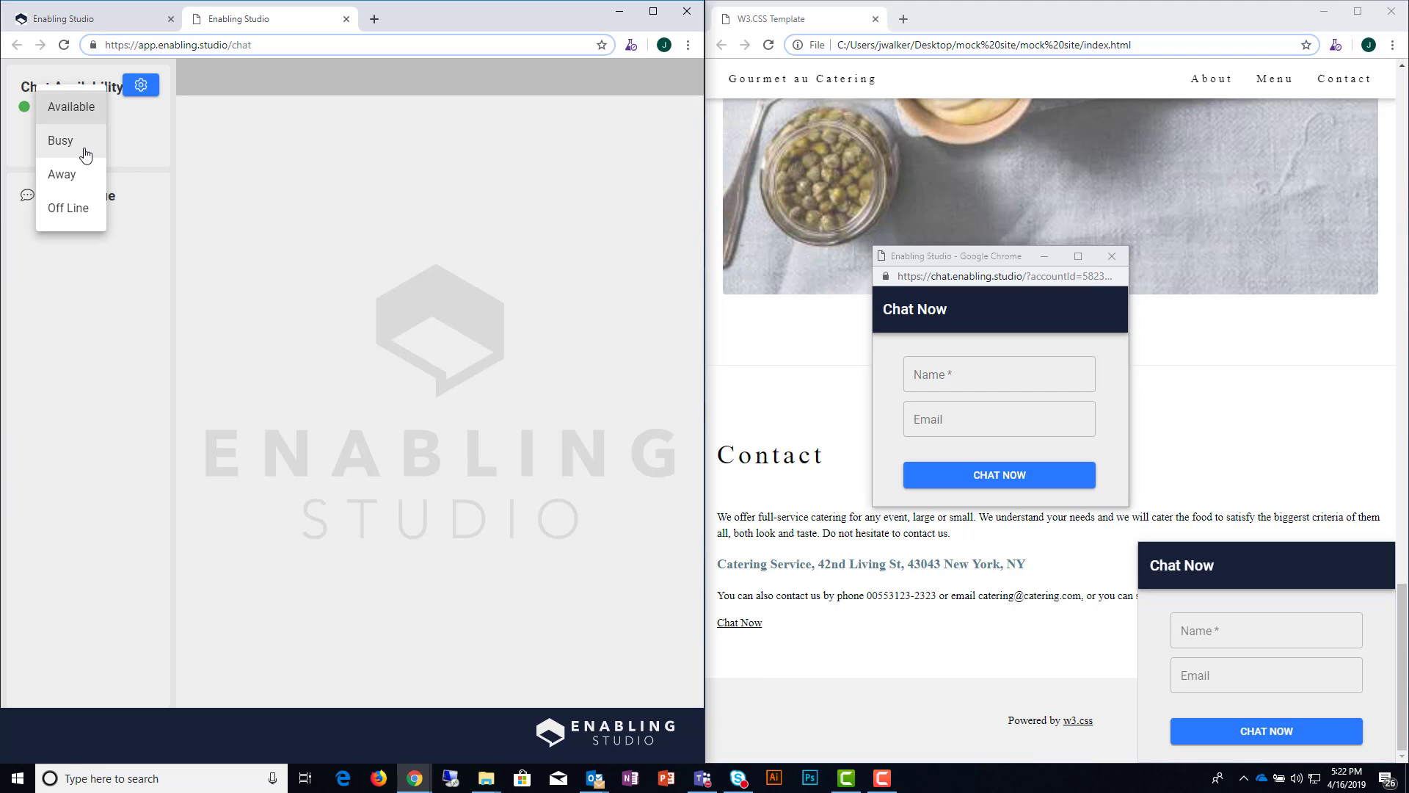
{"action": "left_click", "coordinate": [79, 211]}
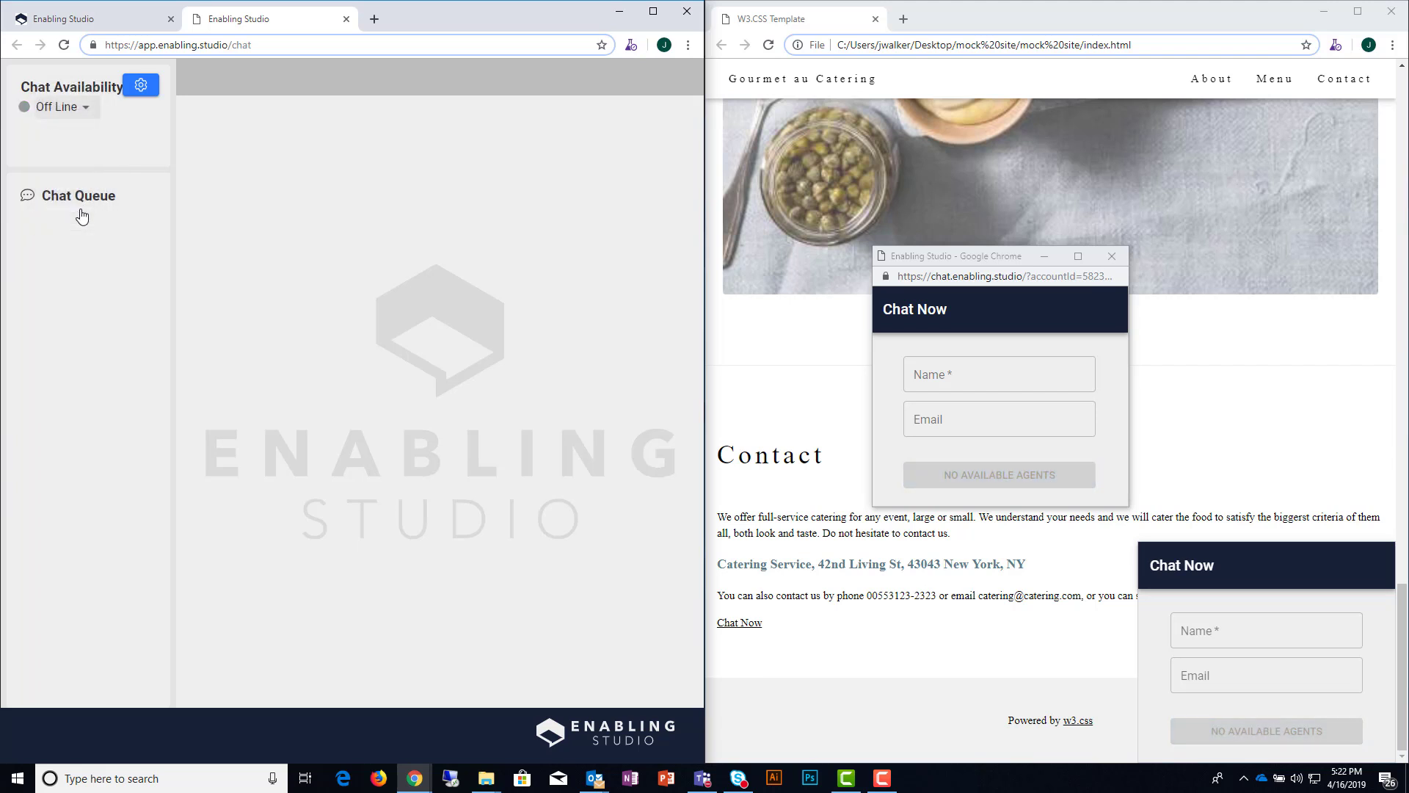
{"action": "left_click", "coordinate": [90, 116]}
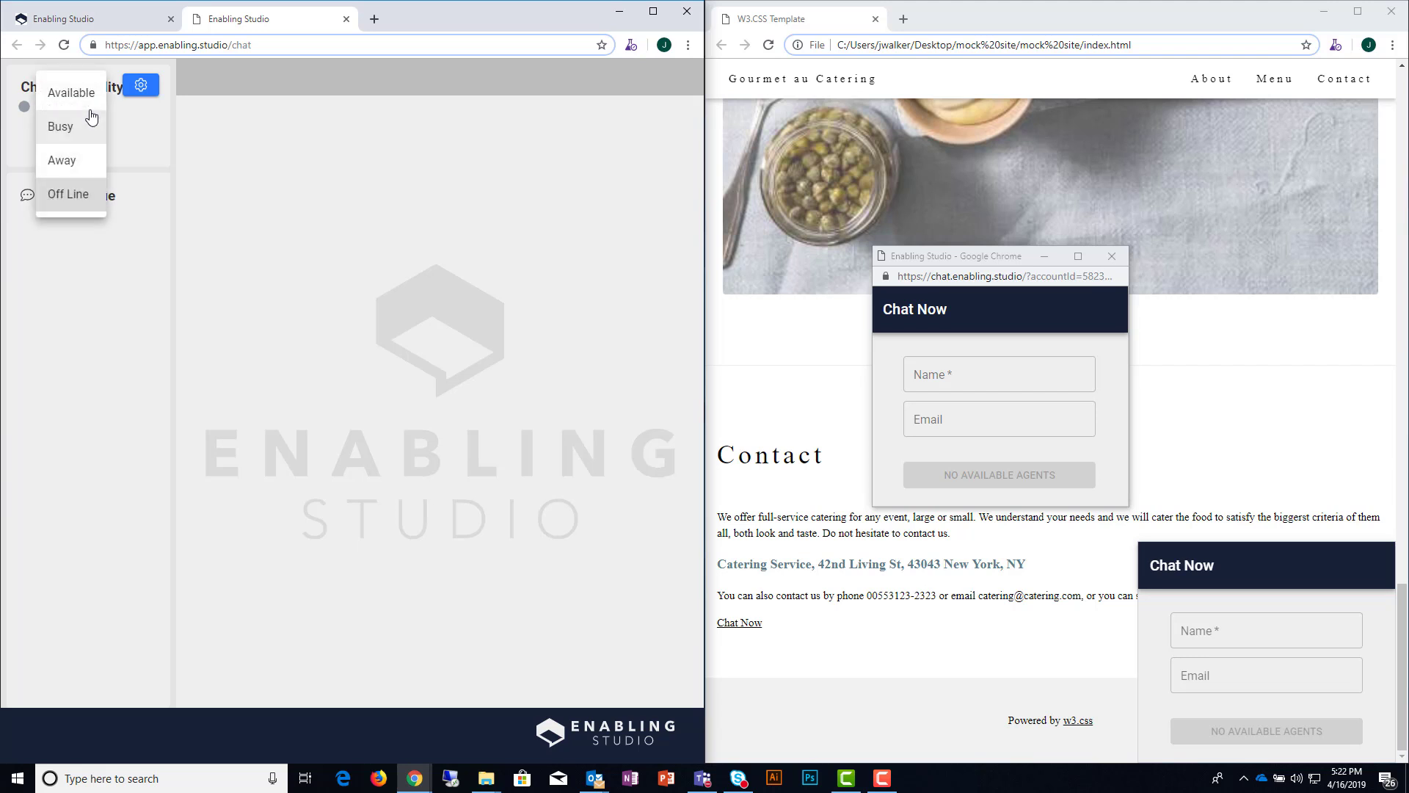
{"action": "left_click", "coordinate": [86, 102]}
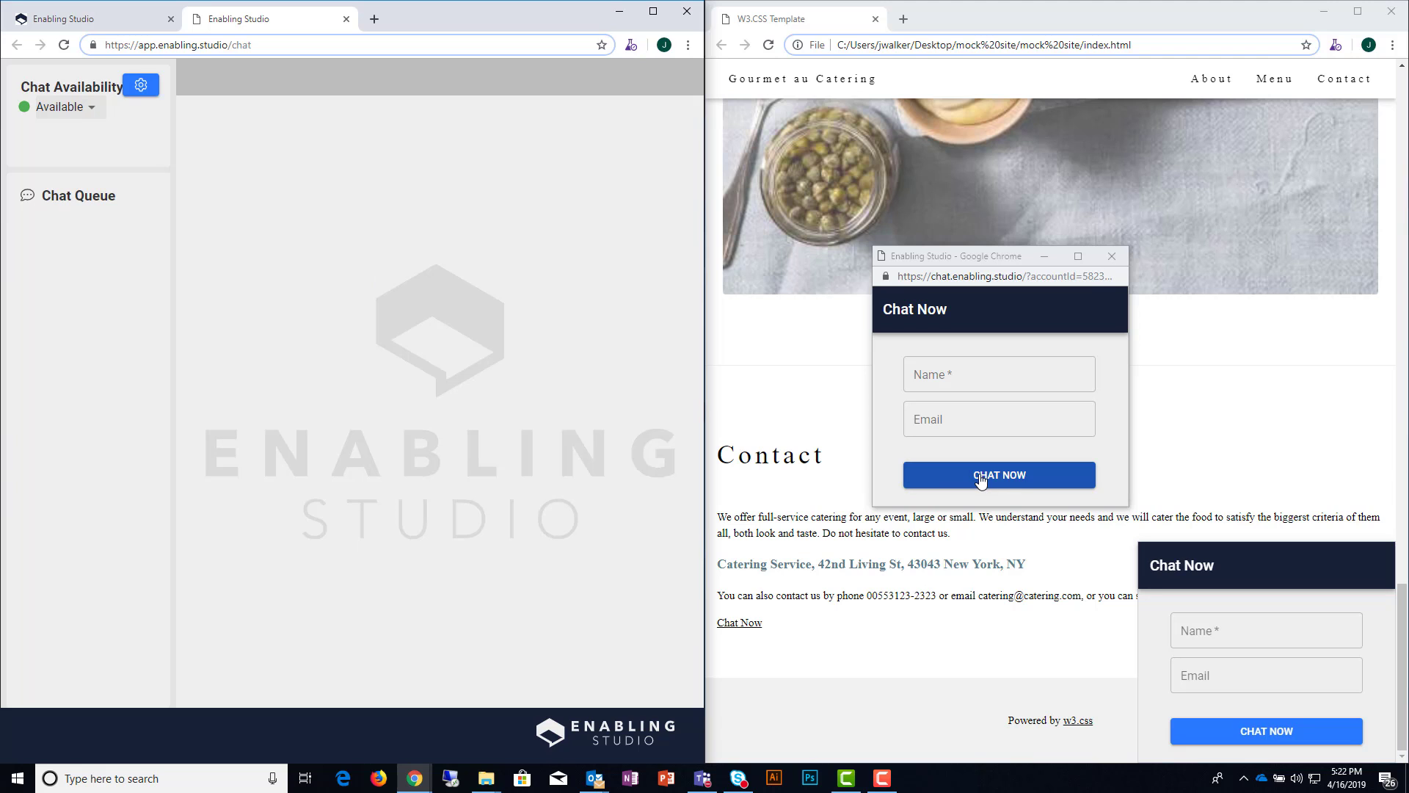
Step: Request a chat from the website's popout window using the visitor's name and e-mail
{"action": "left_click", "coordinate": [949, 374]}
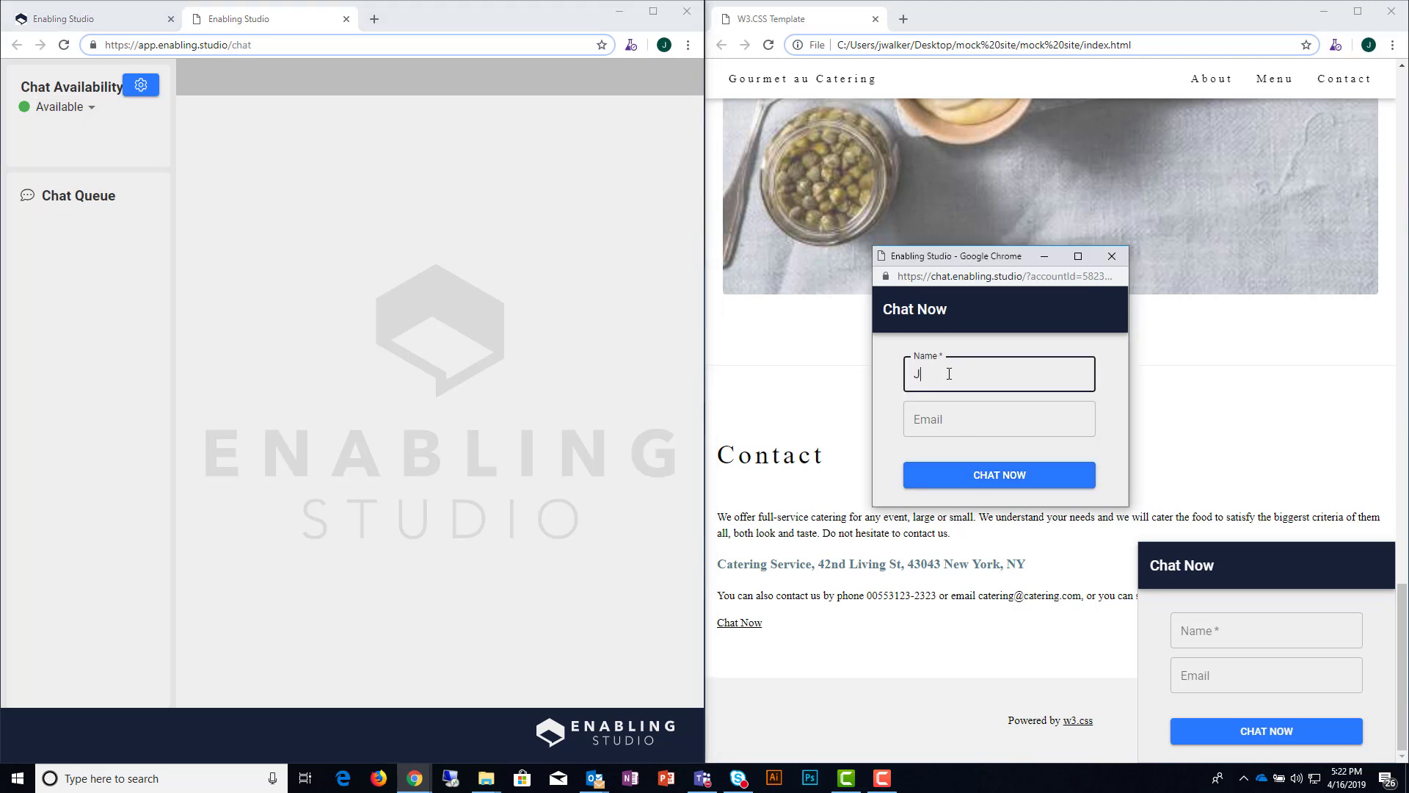
{"action": "type", "text": "John Doe"}
{"action": "left_click", "coordinate": [938, 411]}
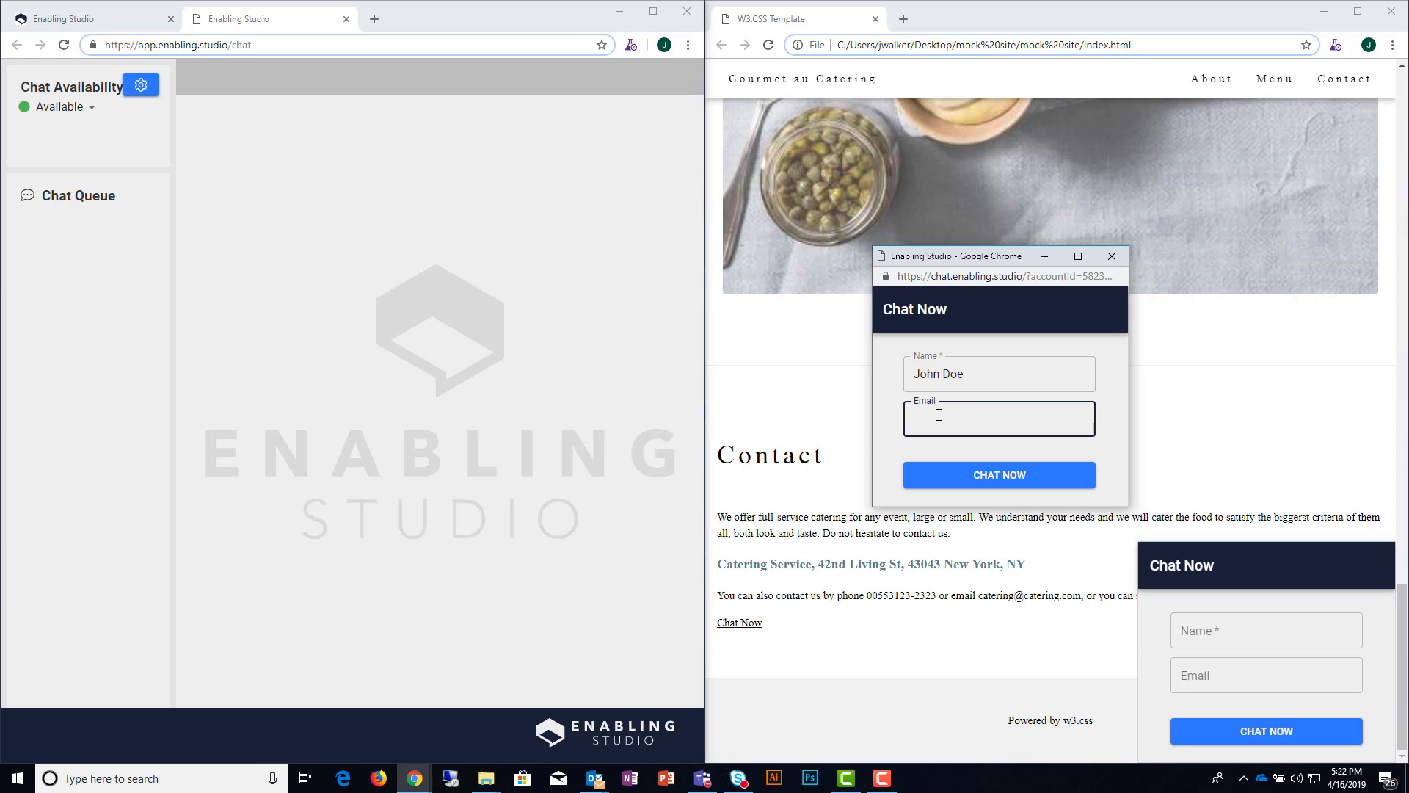
{"action": "type", "text": "jd@domain.com"}
{"action": "left_click", "coordinate": [1007, 480]}
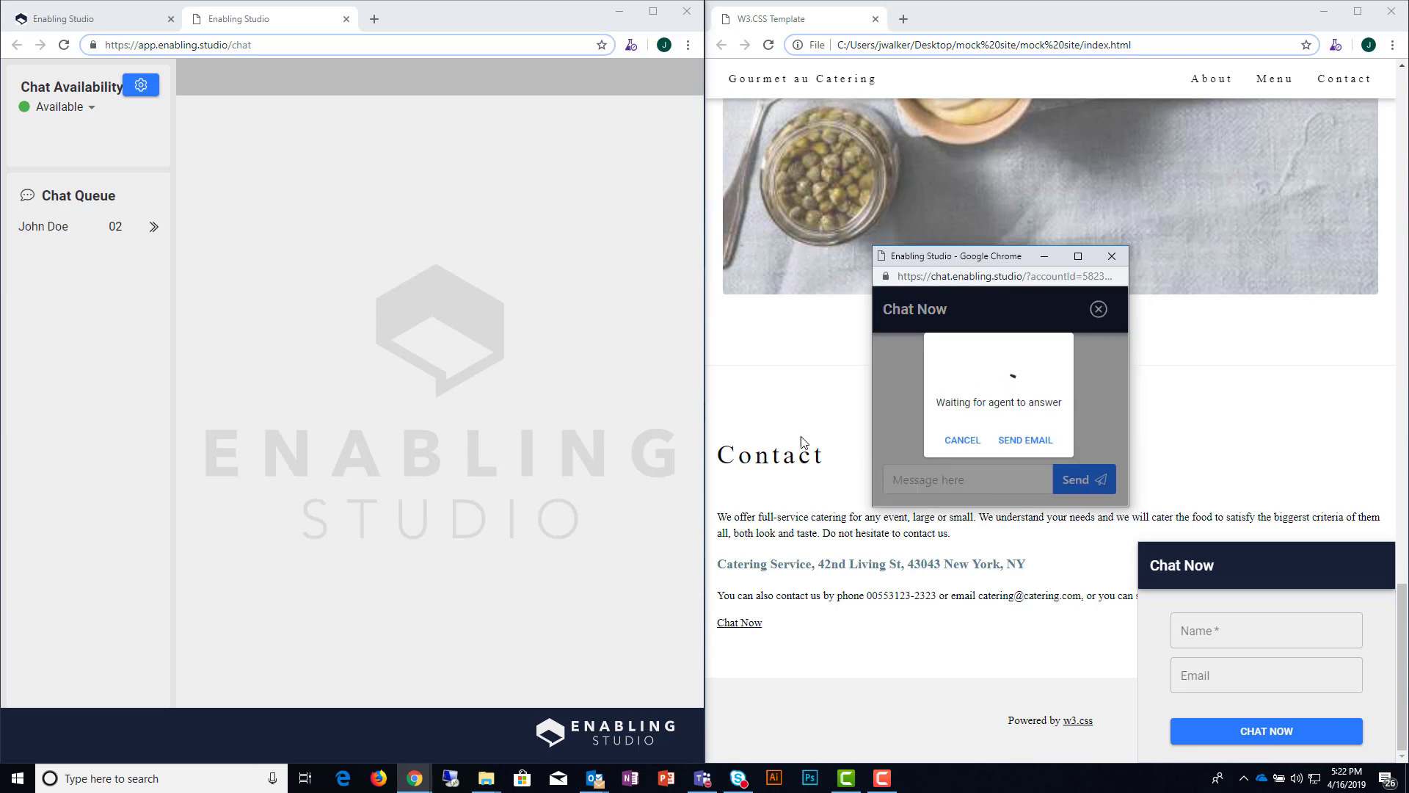
Step: Accept the waiting chat from the agent's queue and send "What are your hours?" from the visitor's popout
{"action": "left_click", "coordinate": [80, 232]}
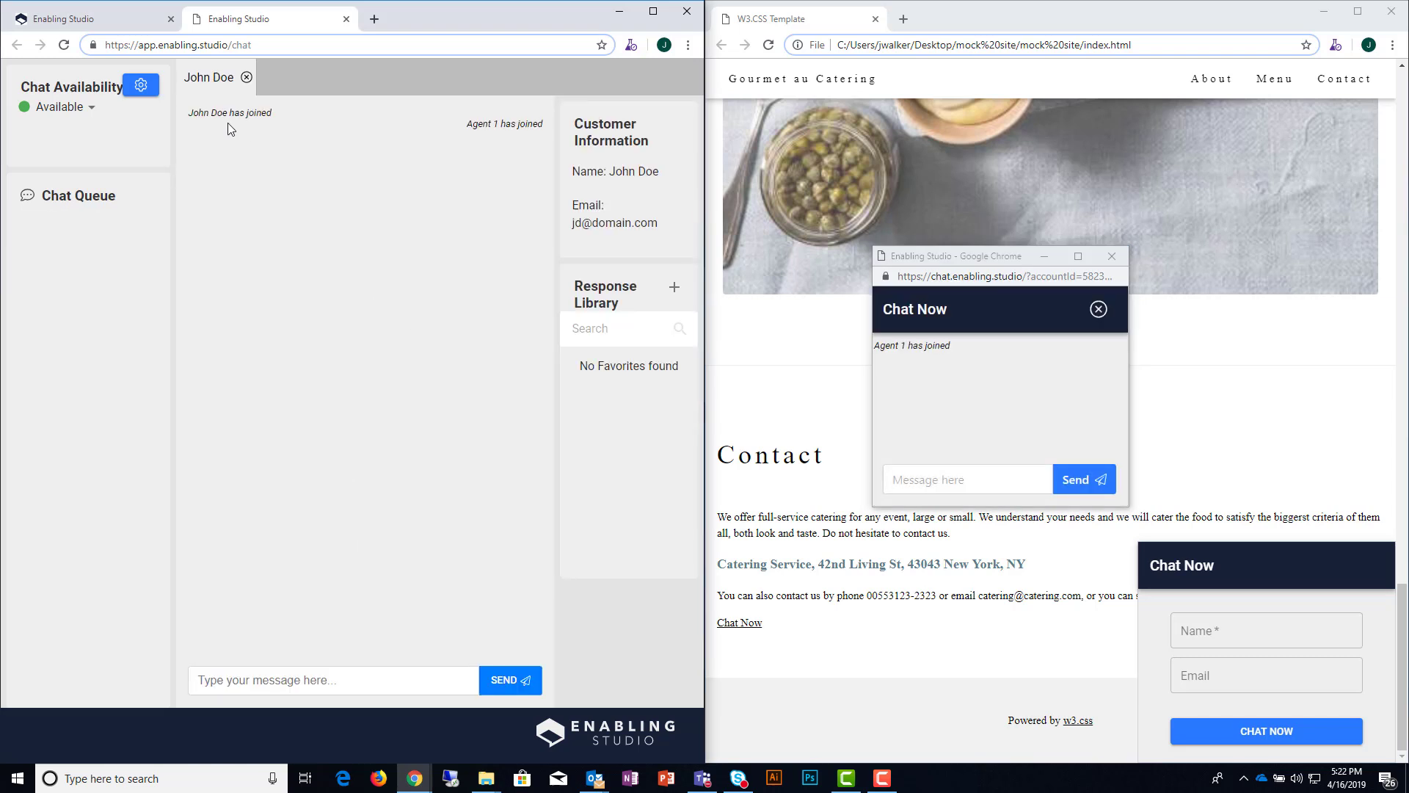
{"action": "left_click", "coordinate": [923, 480]}
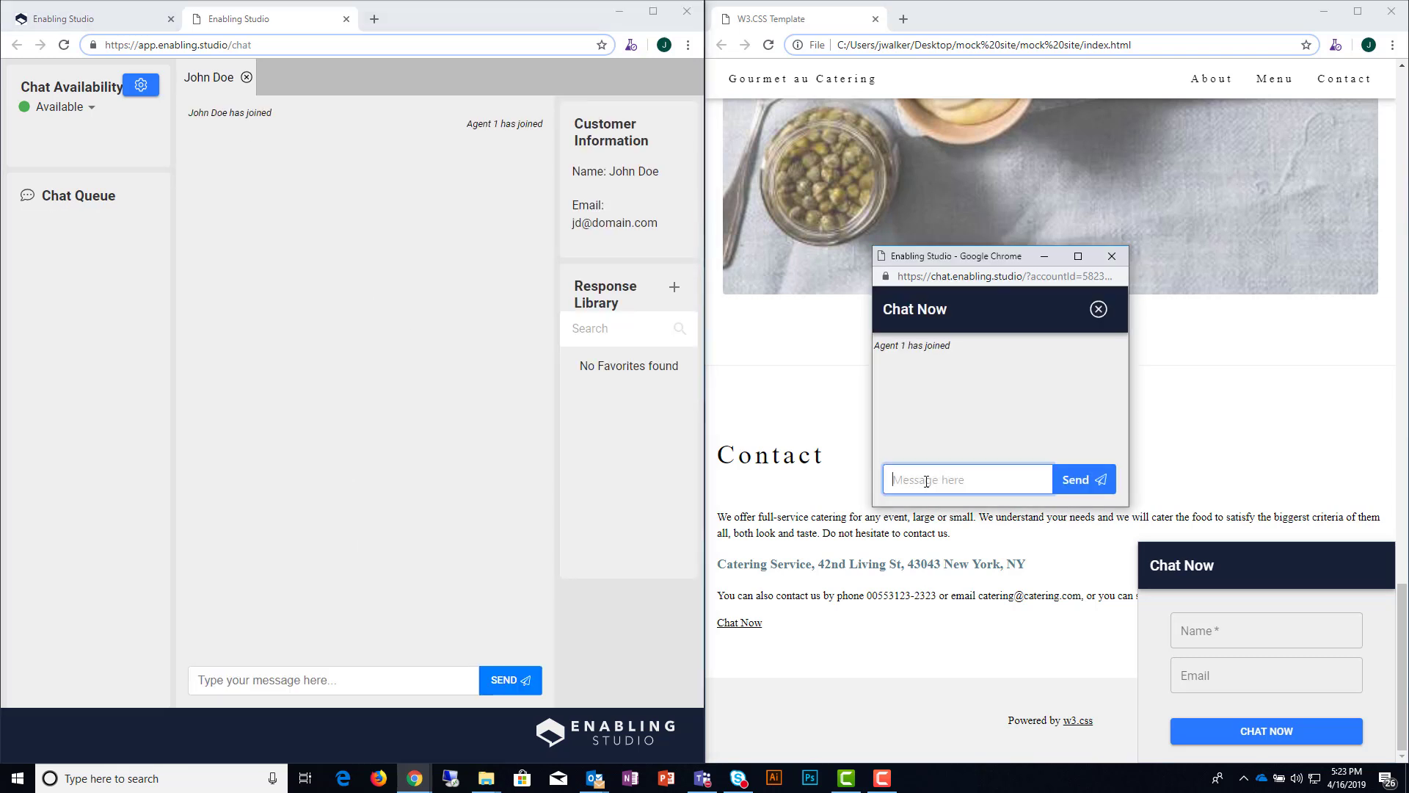
{"action": "type", "text": "What are your hours?"}
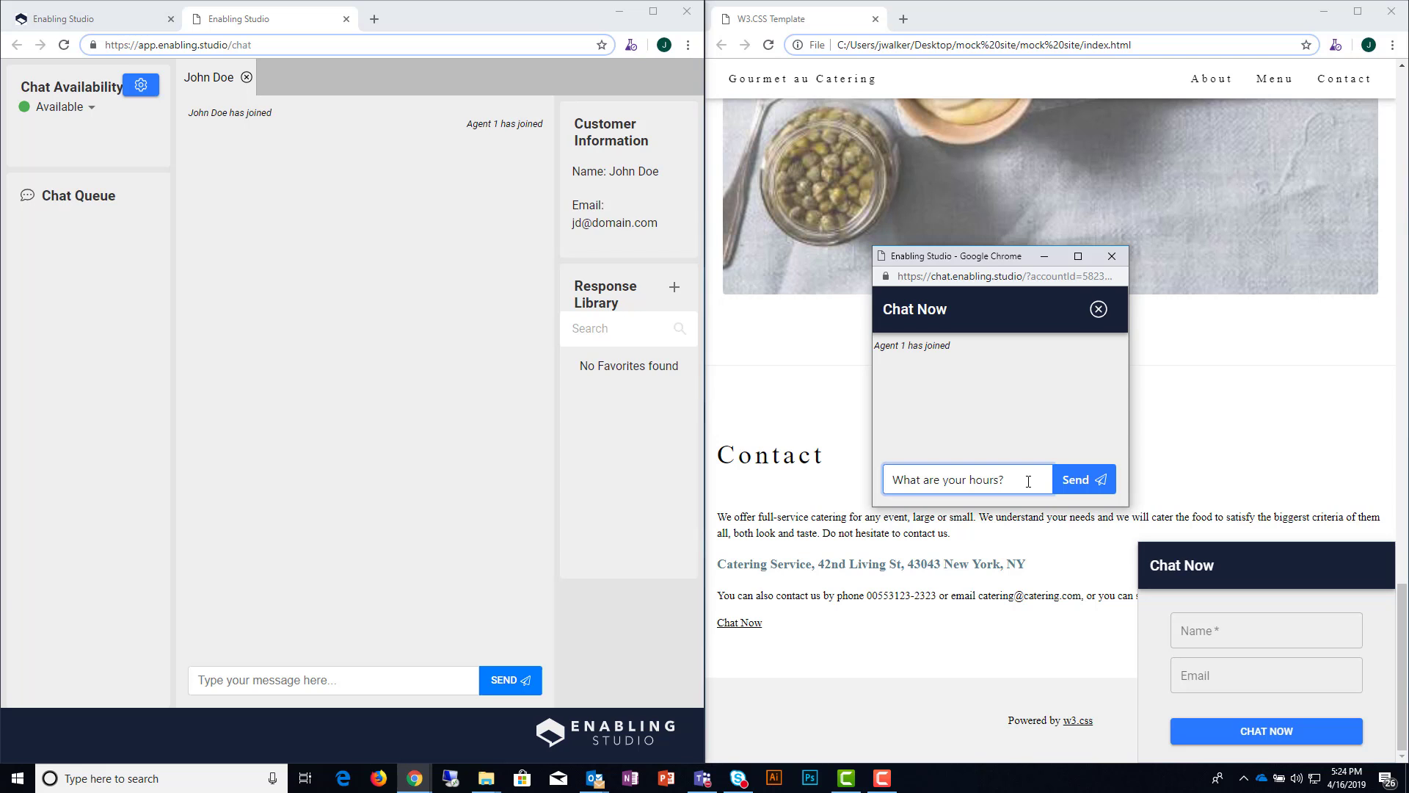
{"action": "left_click", "coordinate": [1074, 484]}
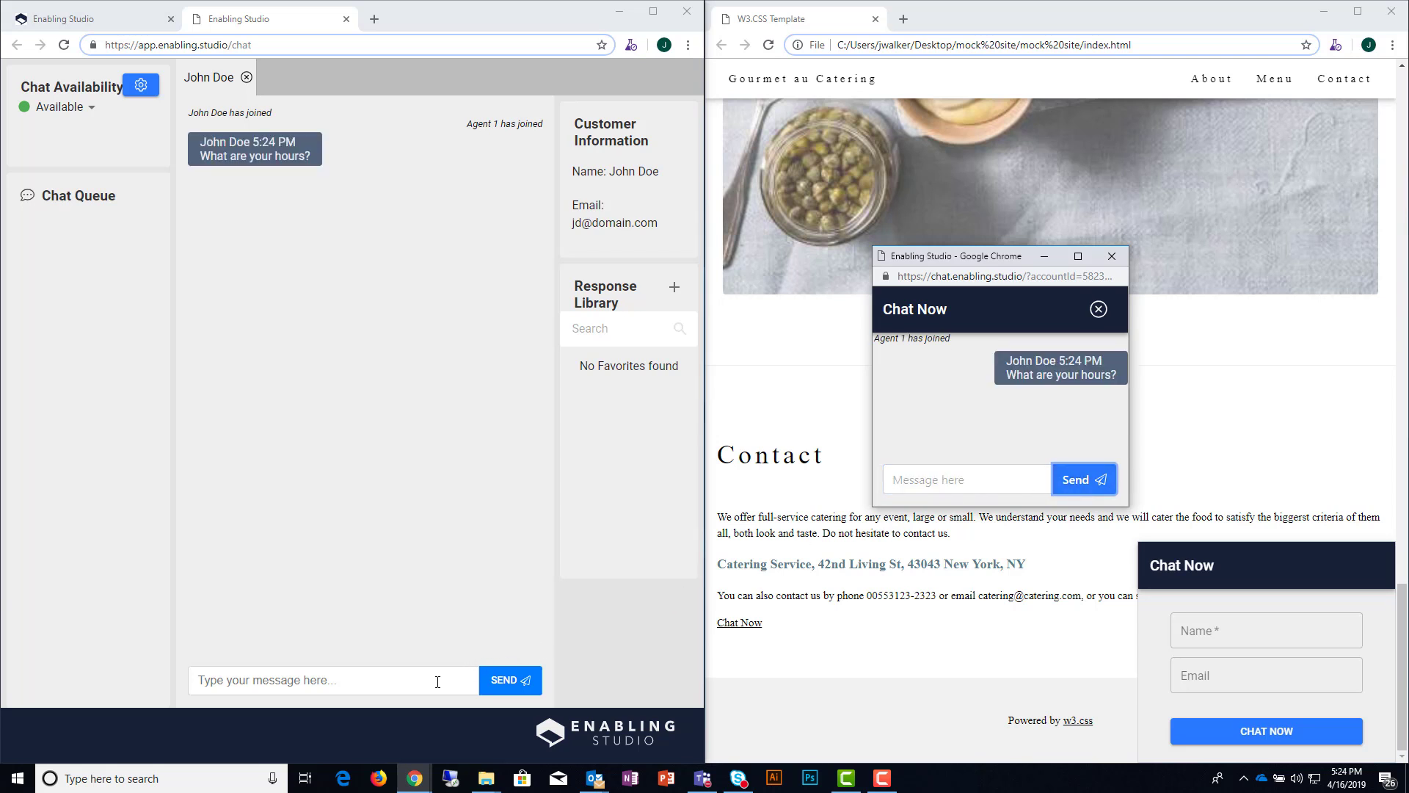
Step: Find "hours" in the Response Library, send the "Our hours are Mon-Fri 8-5pm." reply, and close the visitor's popout window
{"action": "left_click", "coordinate": [626, 340]}
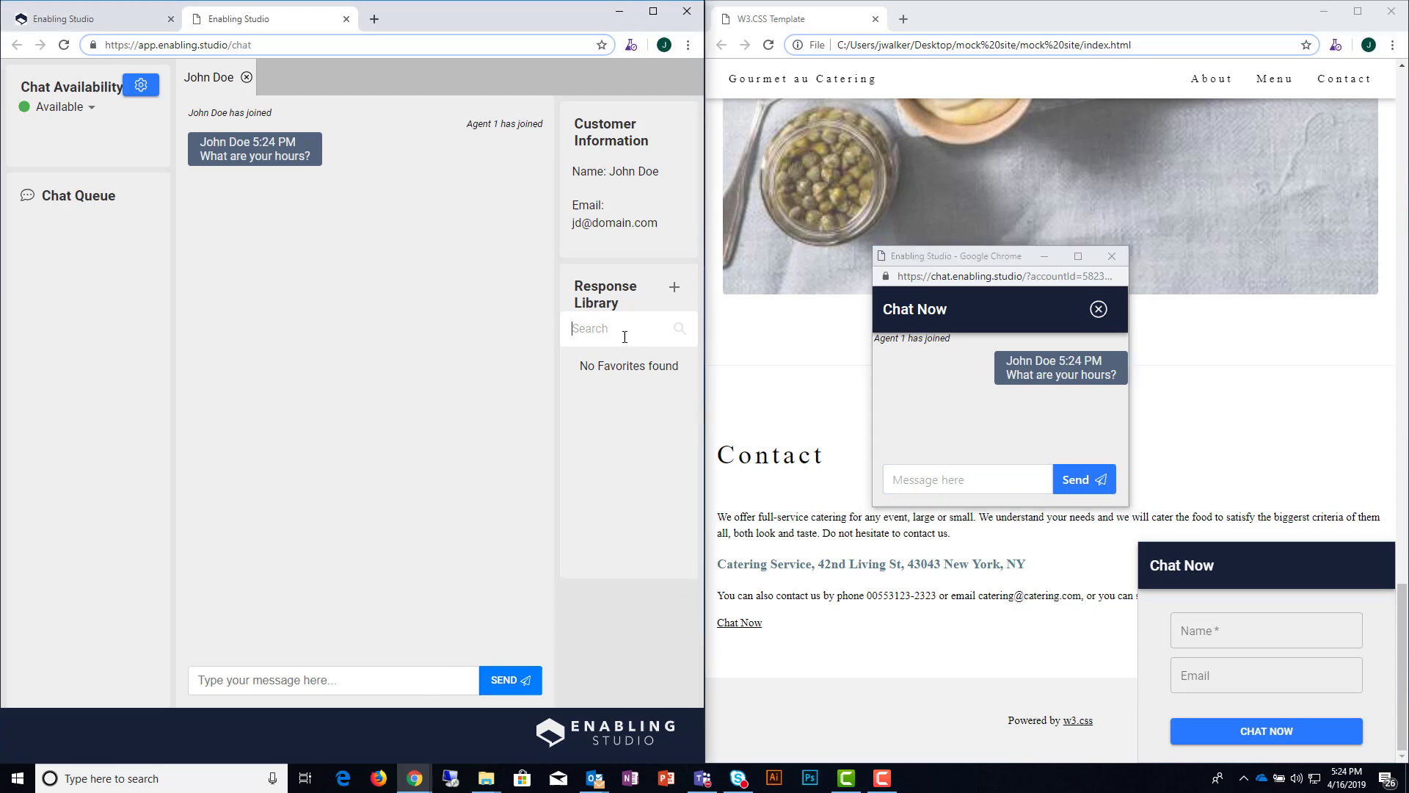
{"action": "type", "text": "hours"}
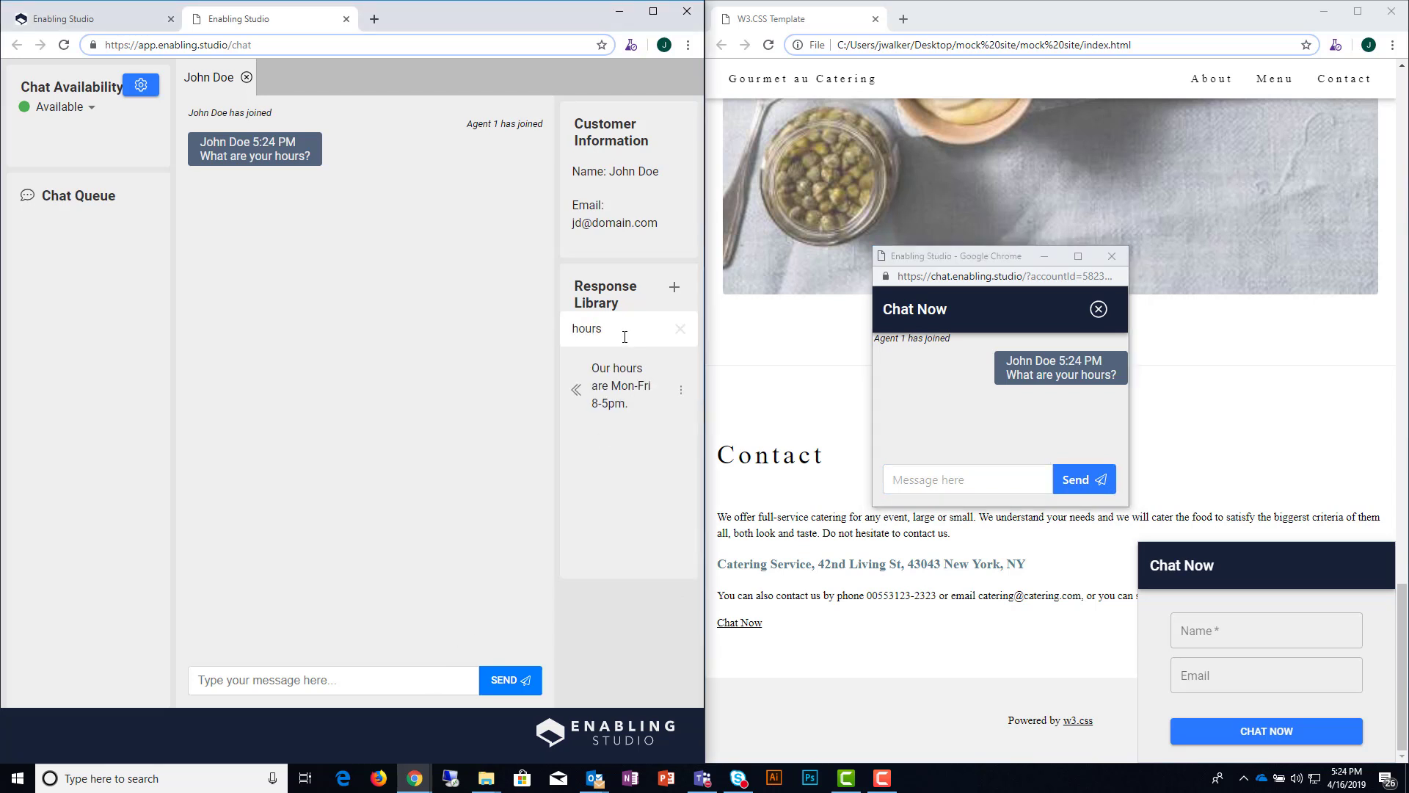
{"action": "left_click", "coordinate": [577, 391]}
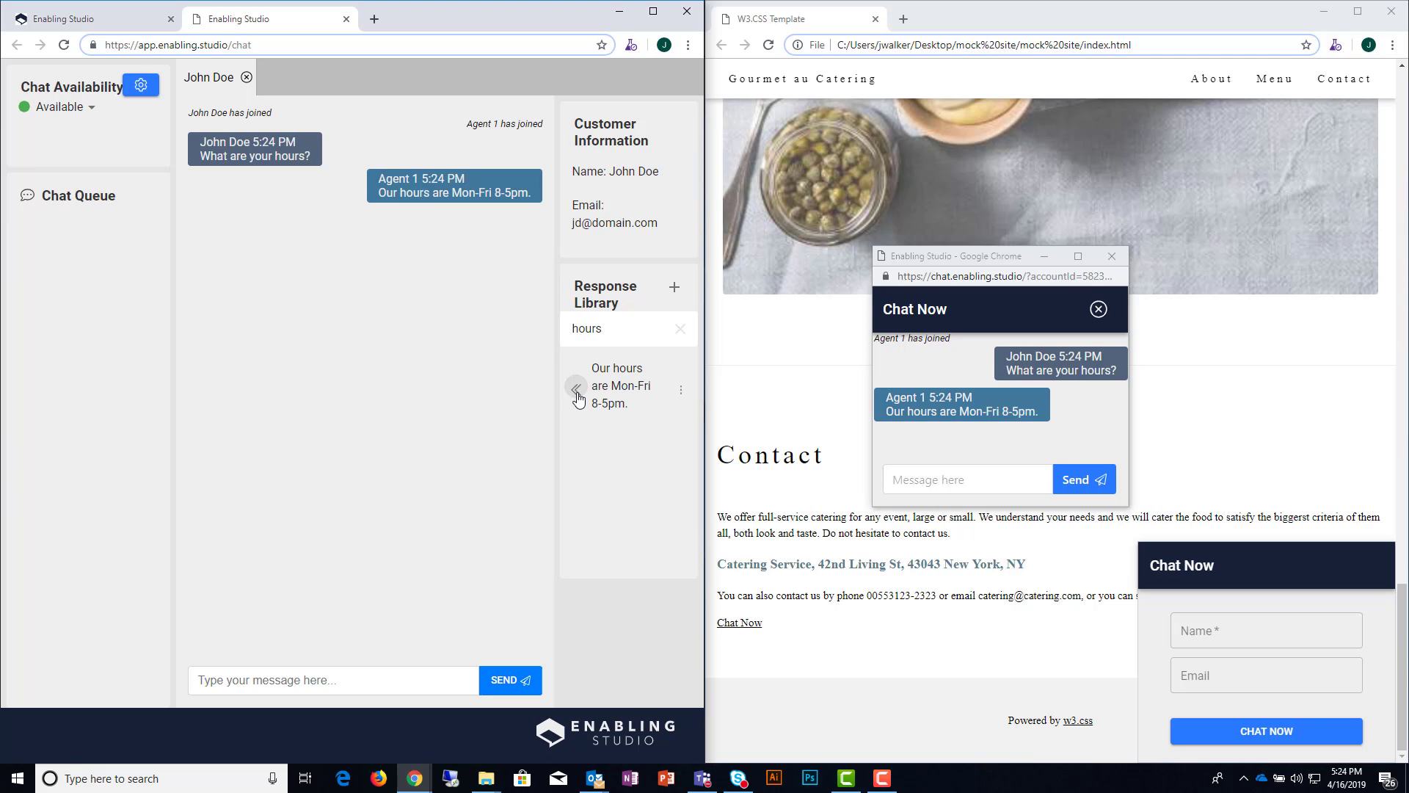
{"action": "key", "text": "F10"}
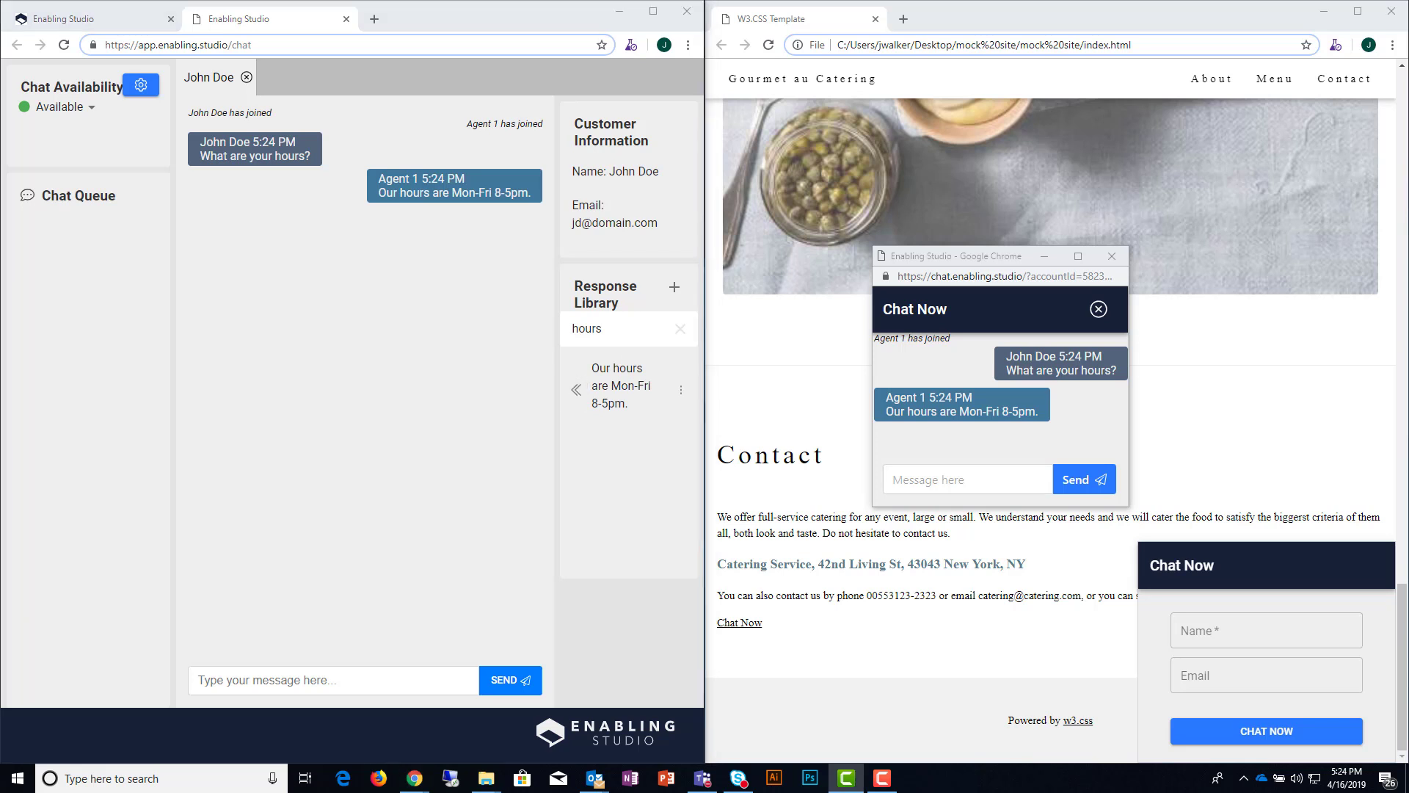
{"action": "left_click", "coordinate": [1112, 259]}
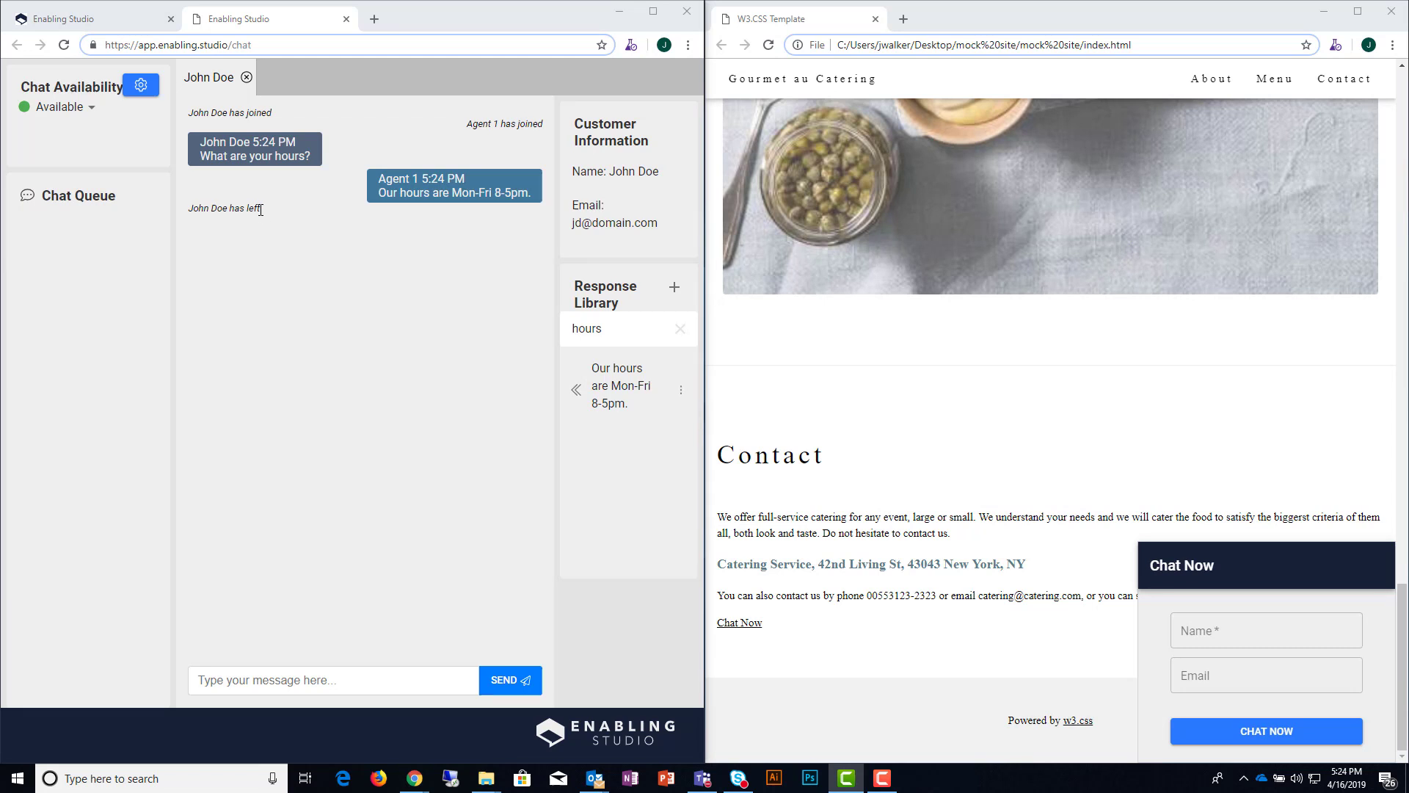
Step: Open Reports in the maximized admin dashboard and examine the chat request charts by date, time and weekday
{"action": "left_click", "coordinate": [71, 25]}
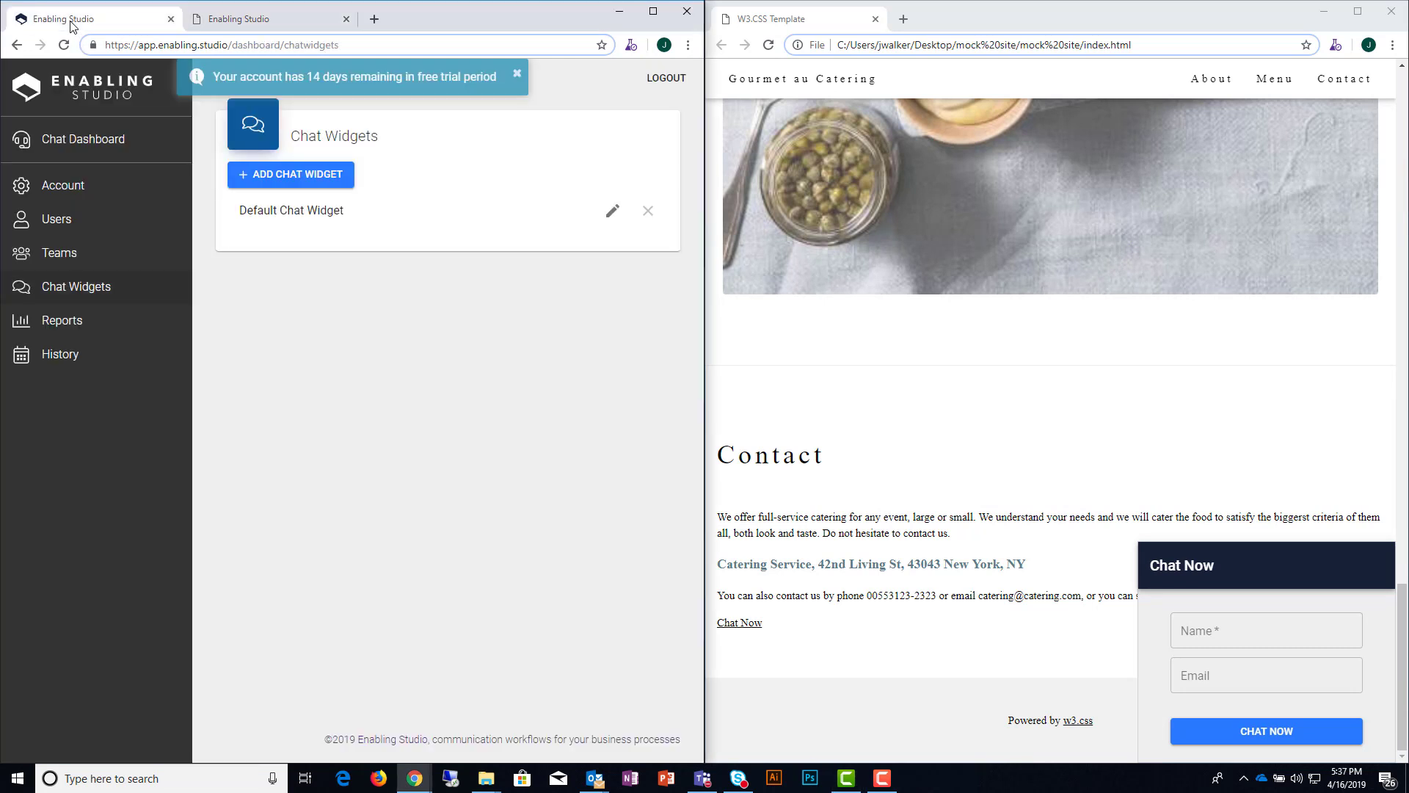
{"action": "left_click", "coordinate": [653, 11]}
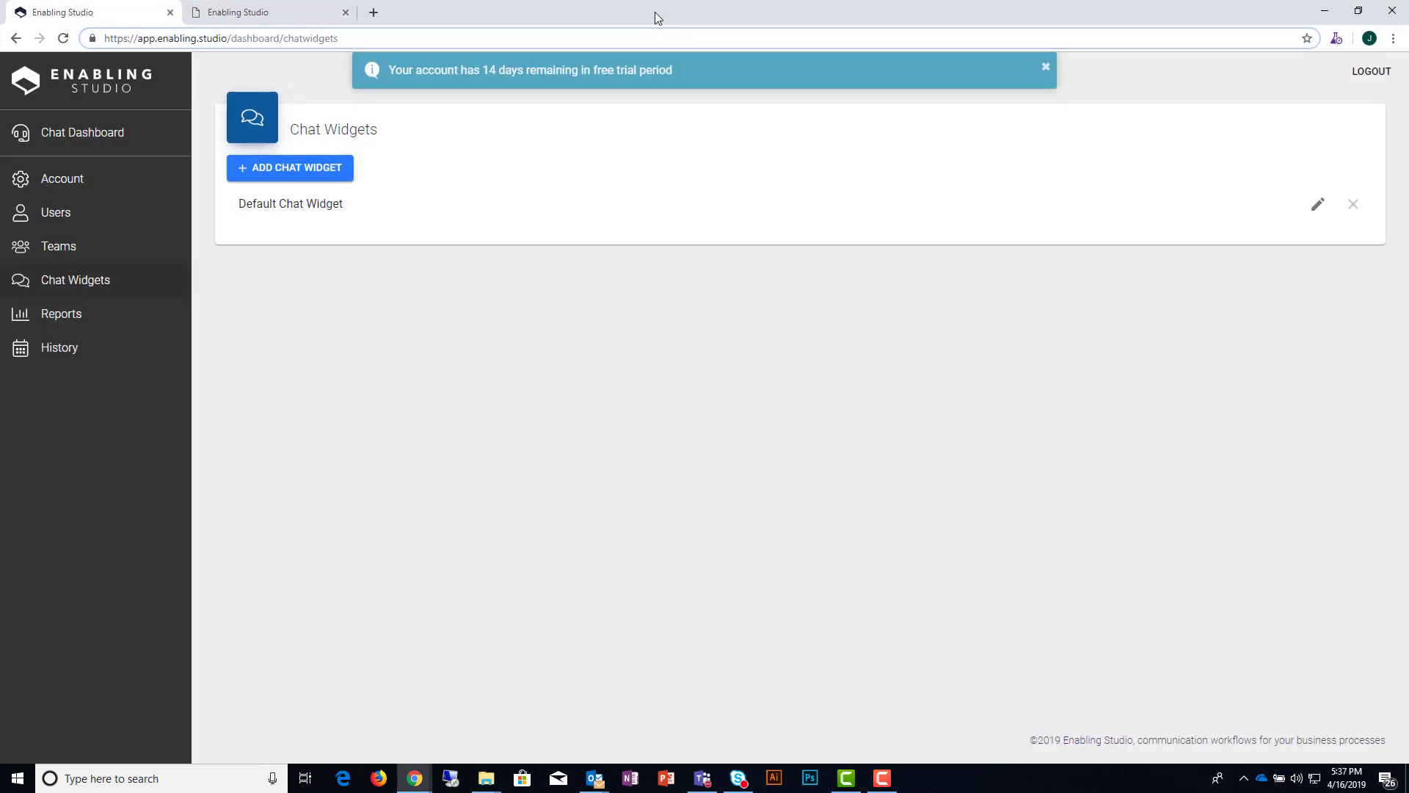
{"action": "left_click", "coordinate": [118, 326]}
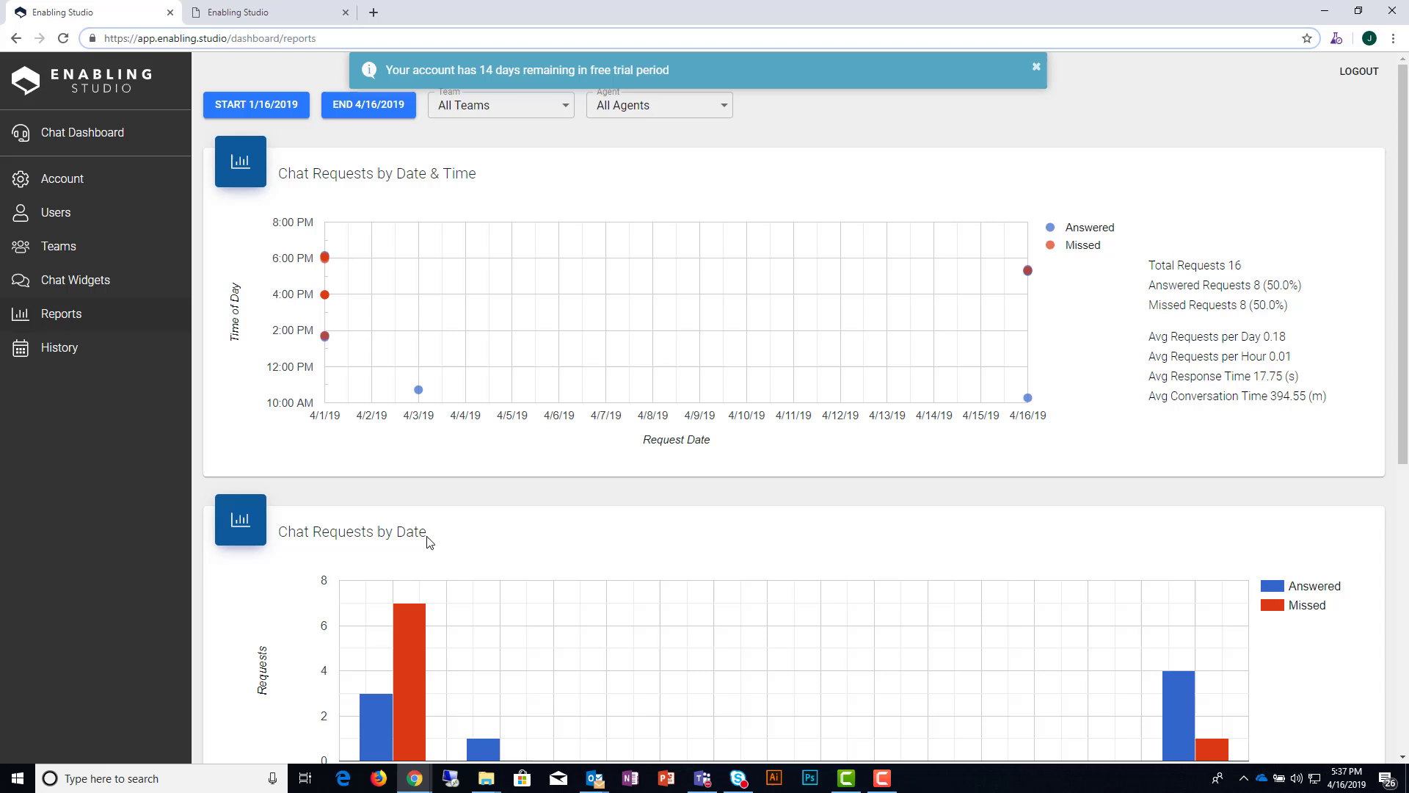
{"action": "scroll", "coordinate": [428, 551], "scroll_direction": "down", "scroll_amount": 5}
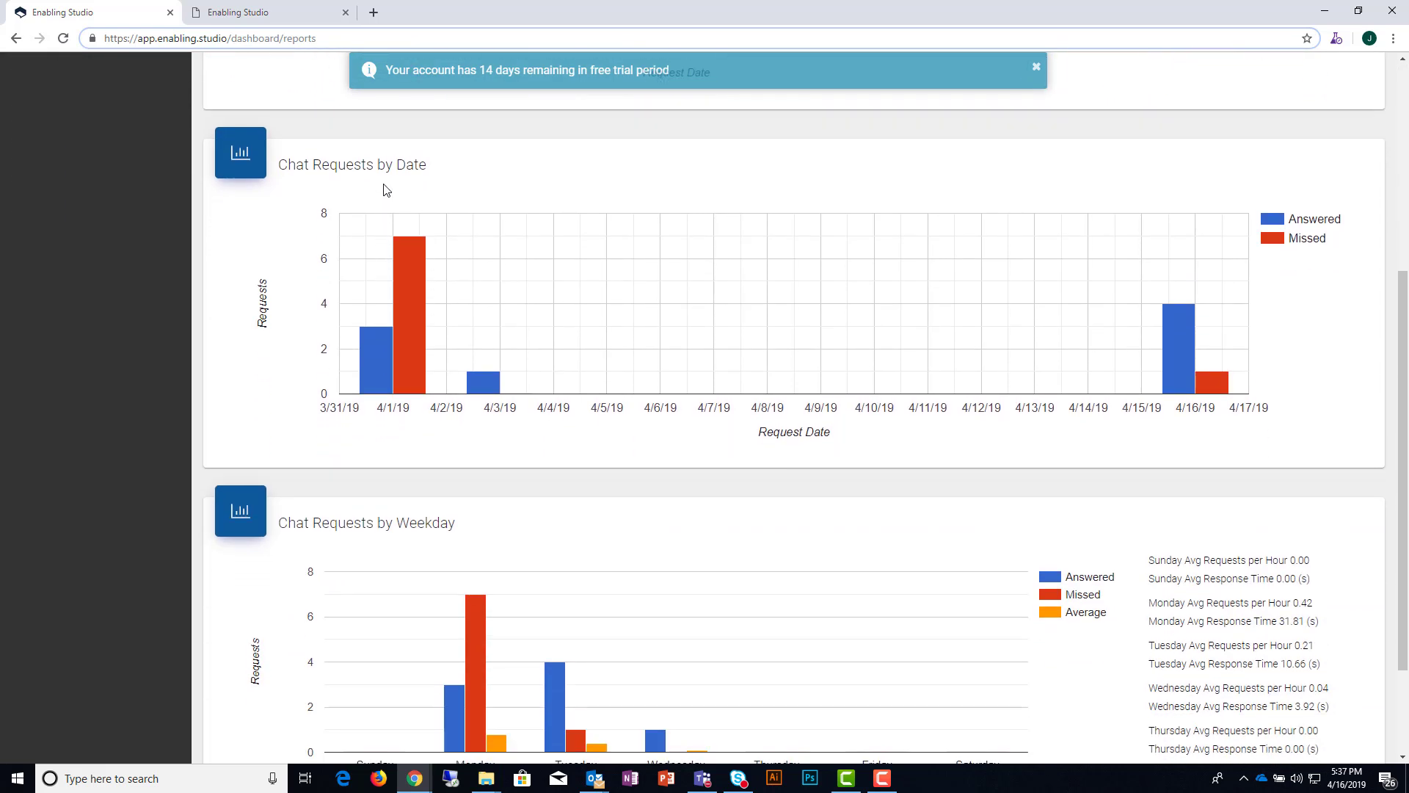
{"action": "scroll", "coordinate": [350, 544], "scroll_direction": "down", "scroll_amount": 1}
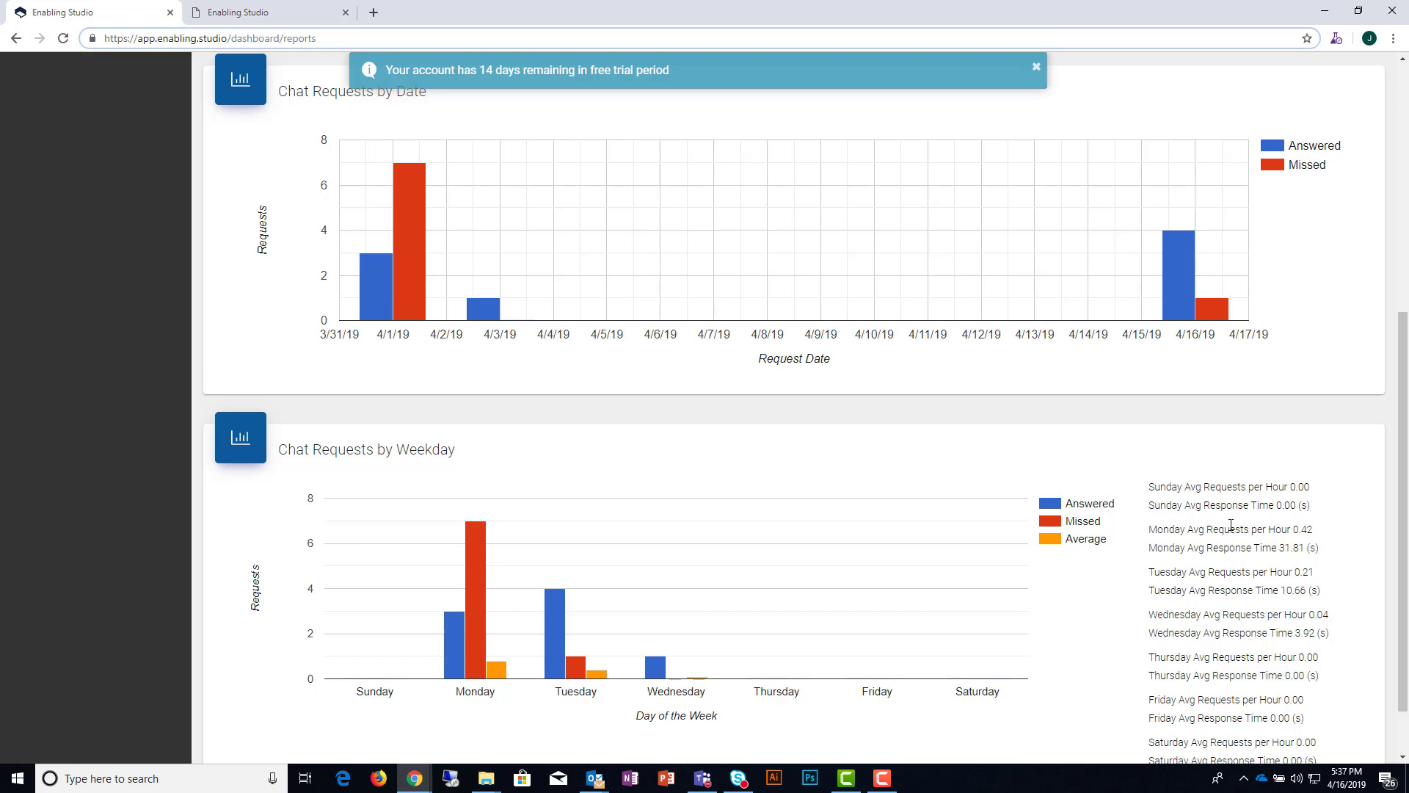
{"action": "scroll", "coordinate": [1231, 523], "scroll_direction": "up", "scroll_amount": 5}
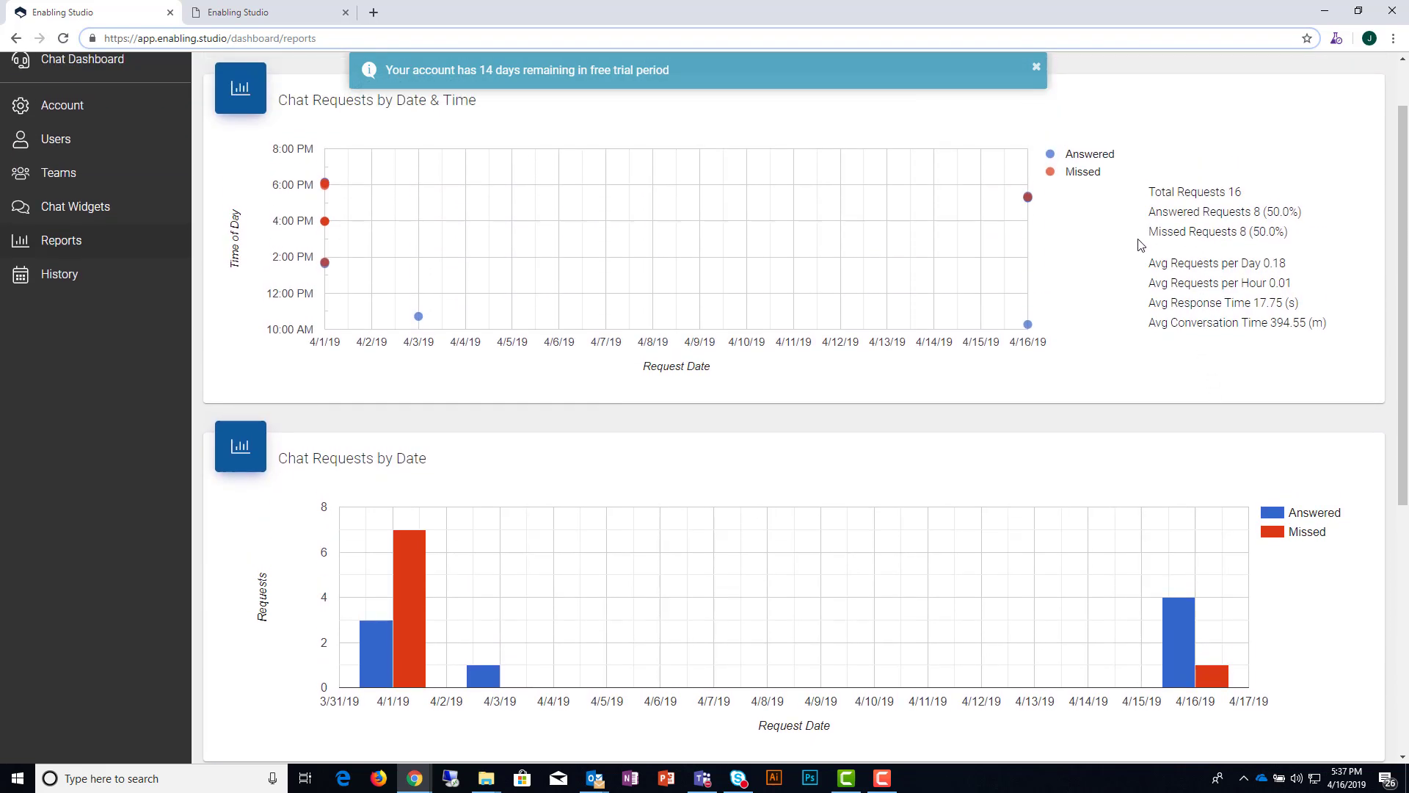
{"action": "mouse_move", "coordinate": [1029, 327]}
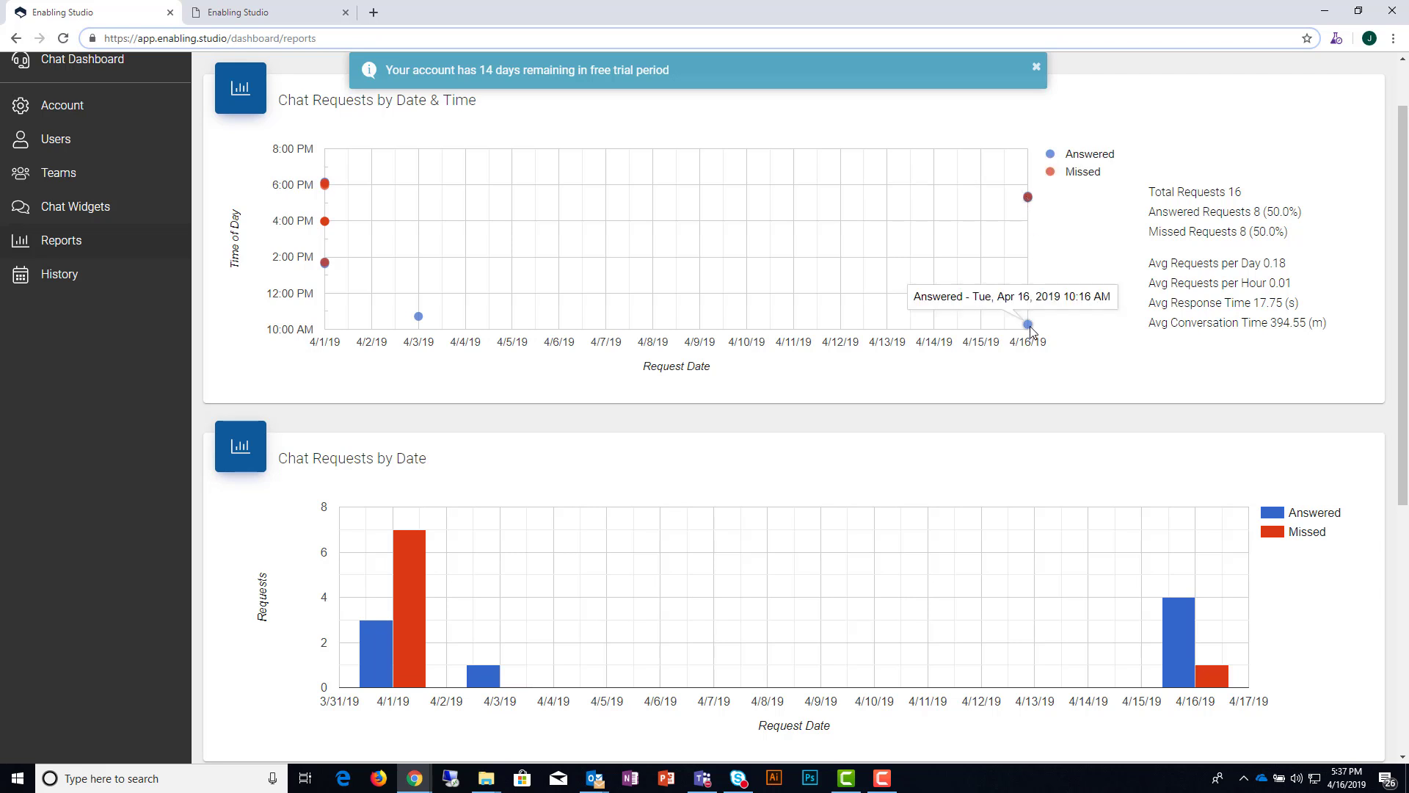
Step: View the available Team and Agent filter options for the chat reports
{"action": "scroll", "coordinate": [1029, 327], "scroll_direction": "up", "scroll_amount": 1}
{"action": "left_click", "coordinate": [457, 111]}
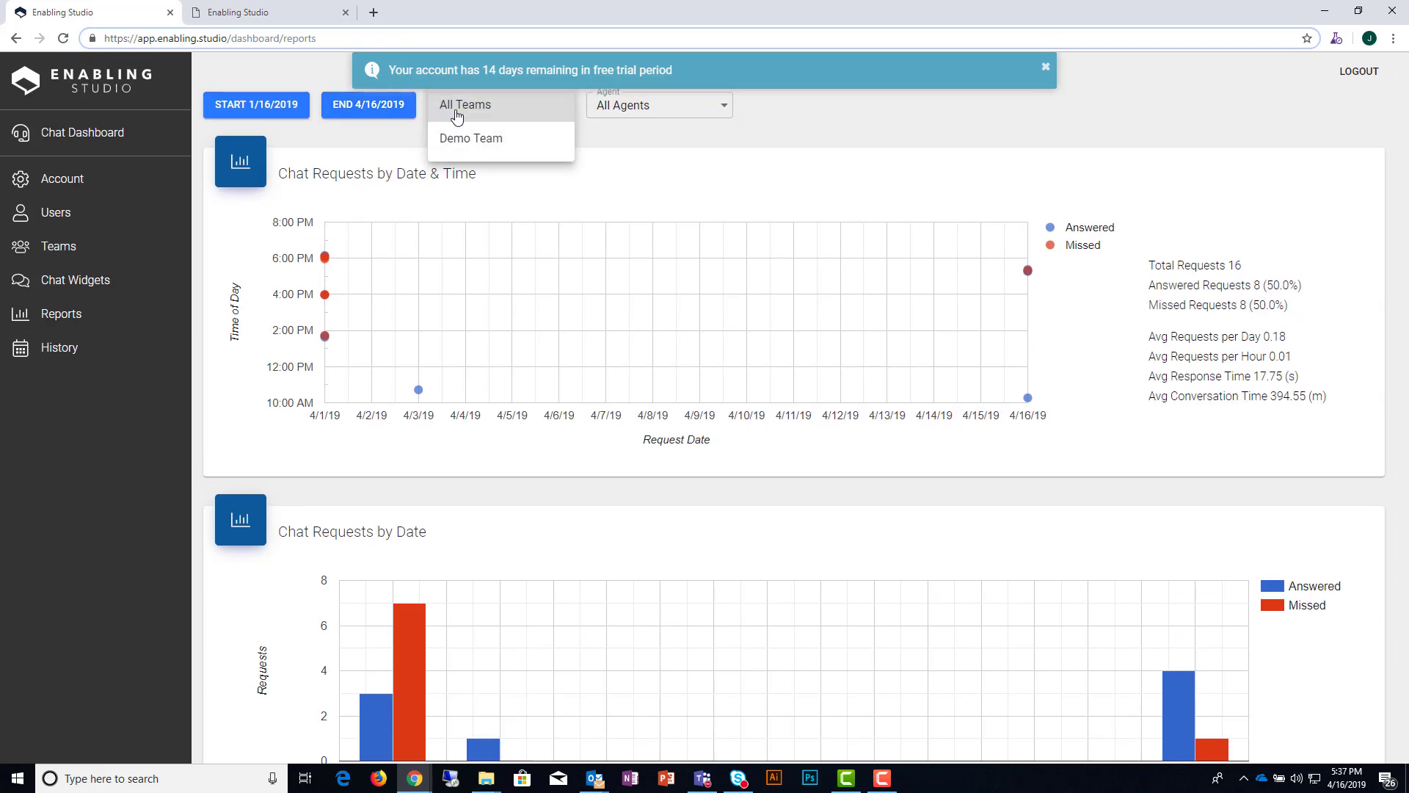
{"action": "left_click", "coordinate": [457, 112]}
{"action": "left_click", "coordinate": [658, 105]}
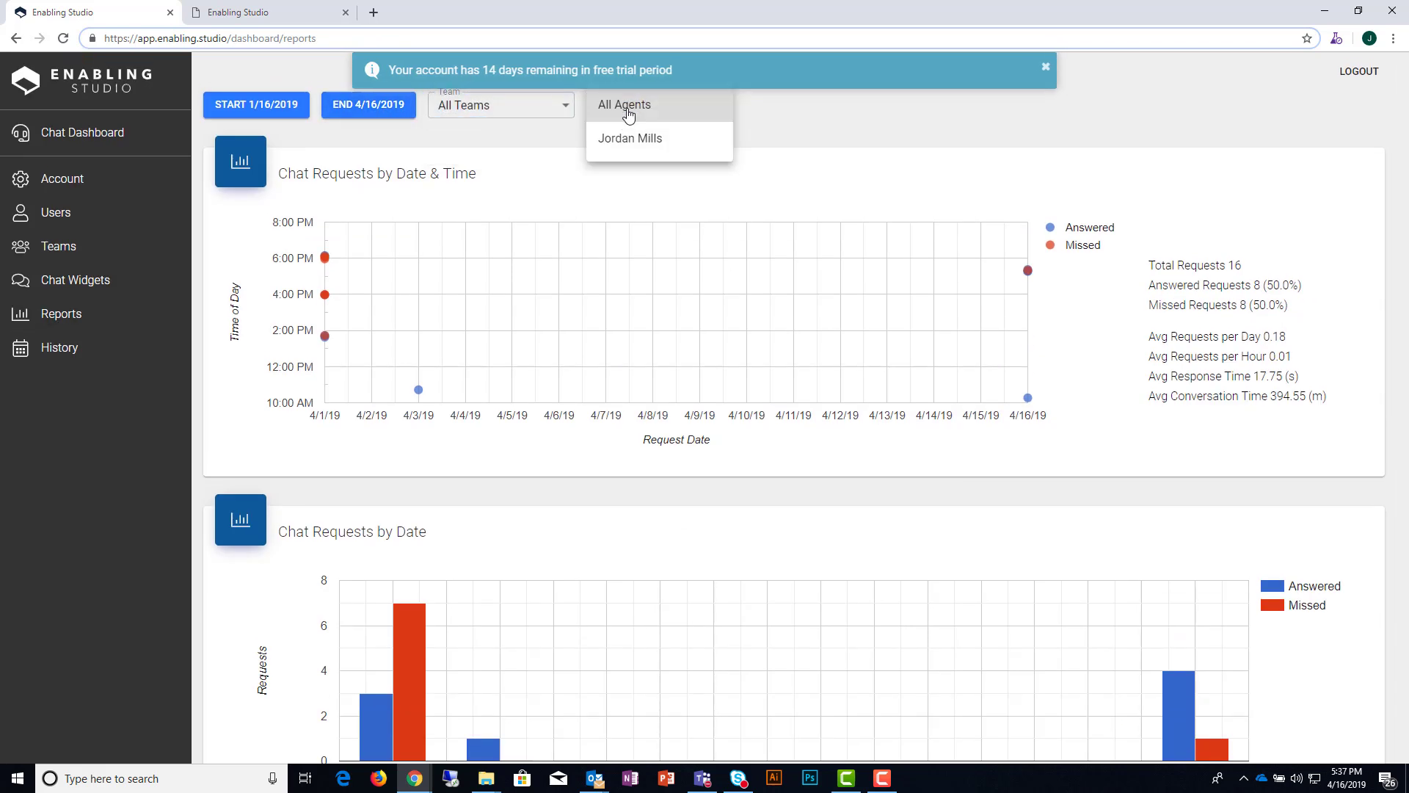
Step: Open the Conversation History, view the transcript of the most recent conversation and close it
{"action": "left_click", "coordinate": [67, 350]}
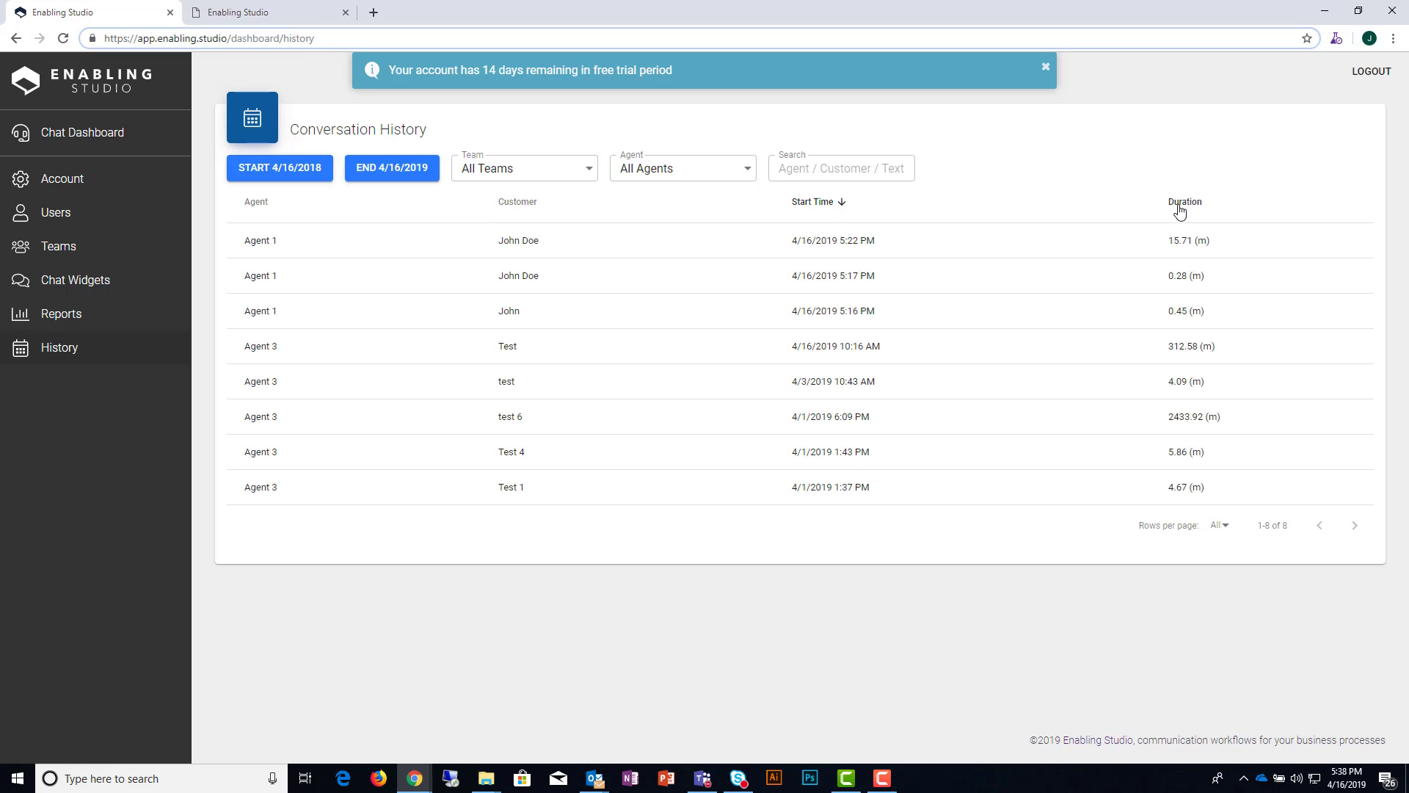
{"action": "left_click", "coordinate": [717, 254]}
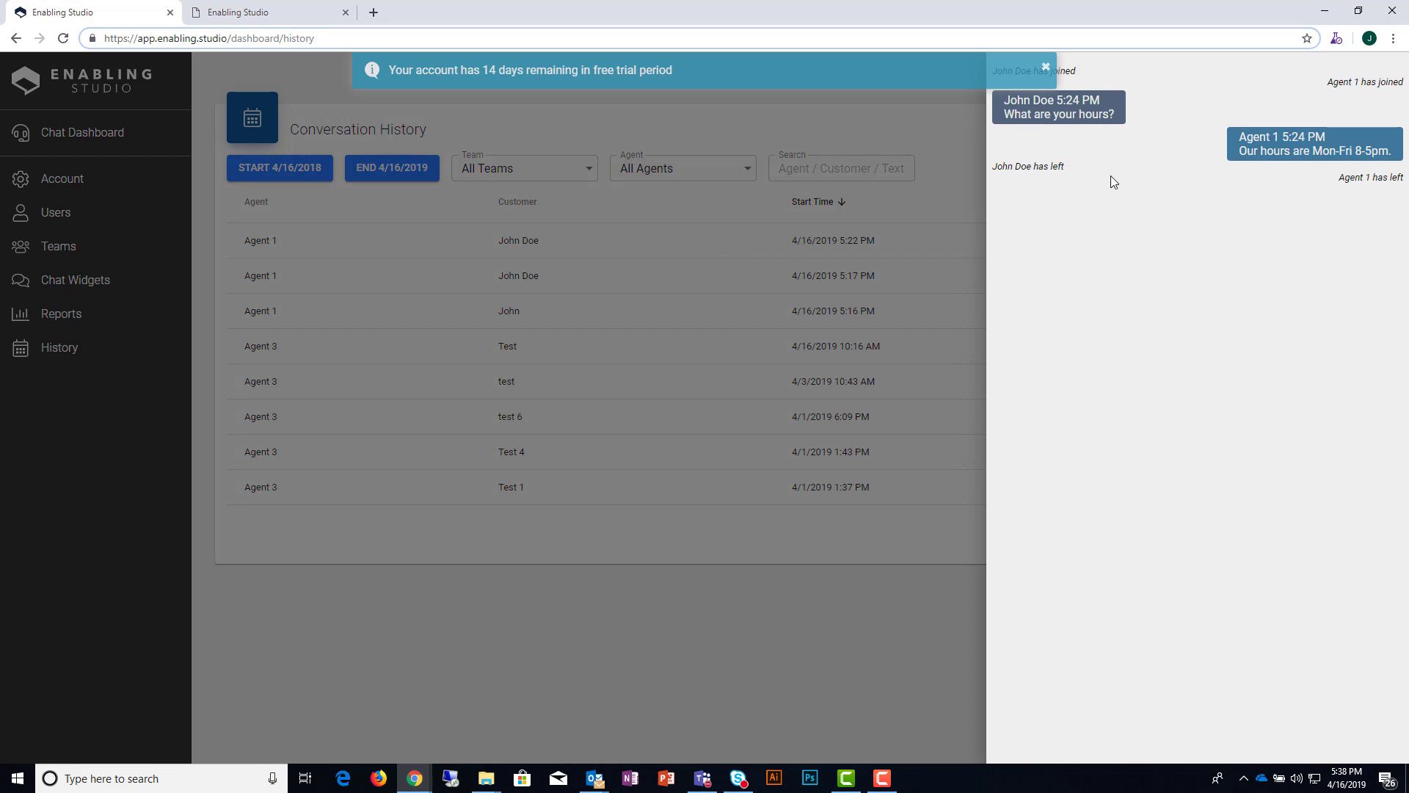
{"action": "left_click", "coordinate": [970, 162]}
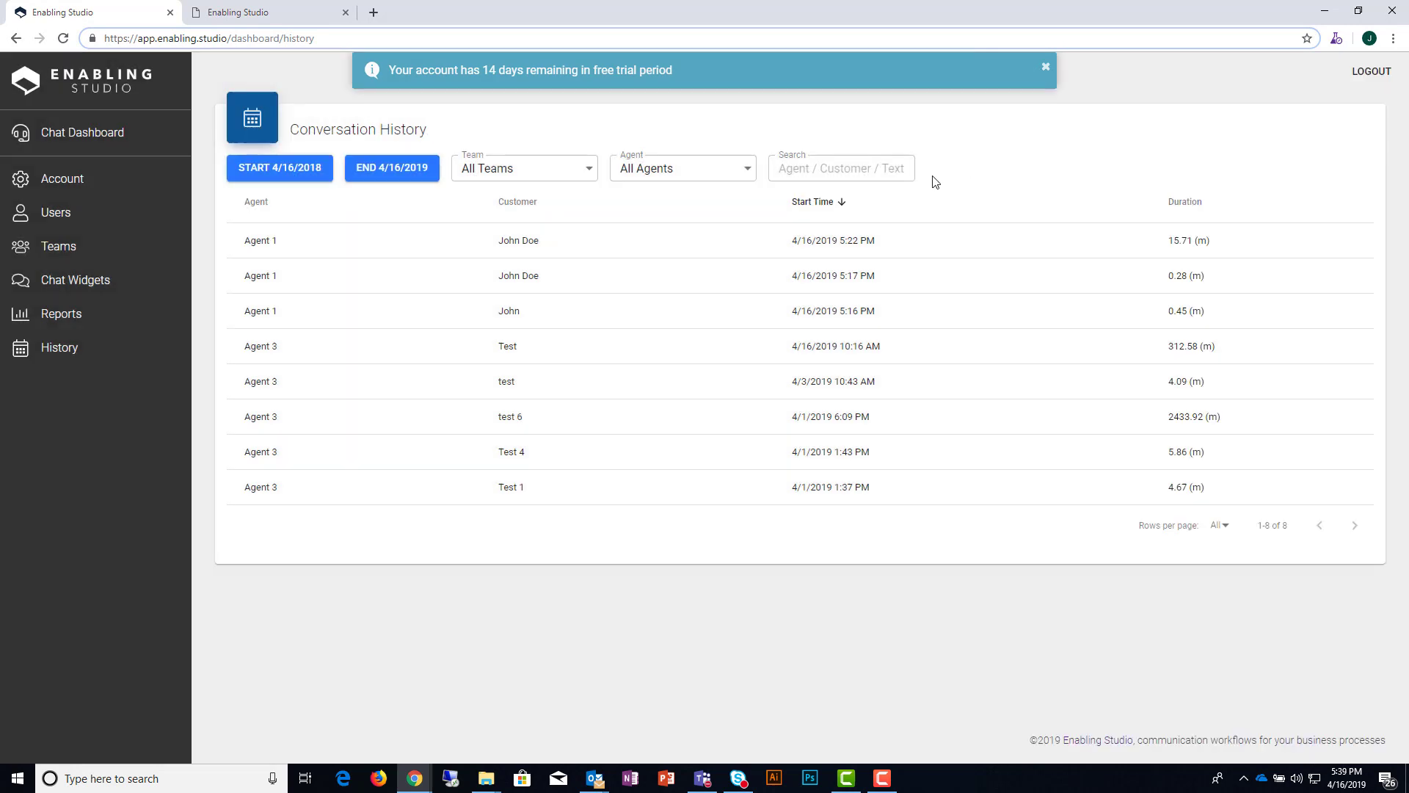
Step: View the Team and Agent filter options of the Conversation History, leaving them at All Teams and All Agents
{"action": "left_click", "coordinate": [590, 179]}
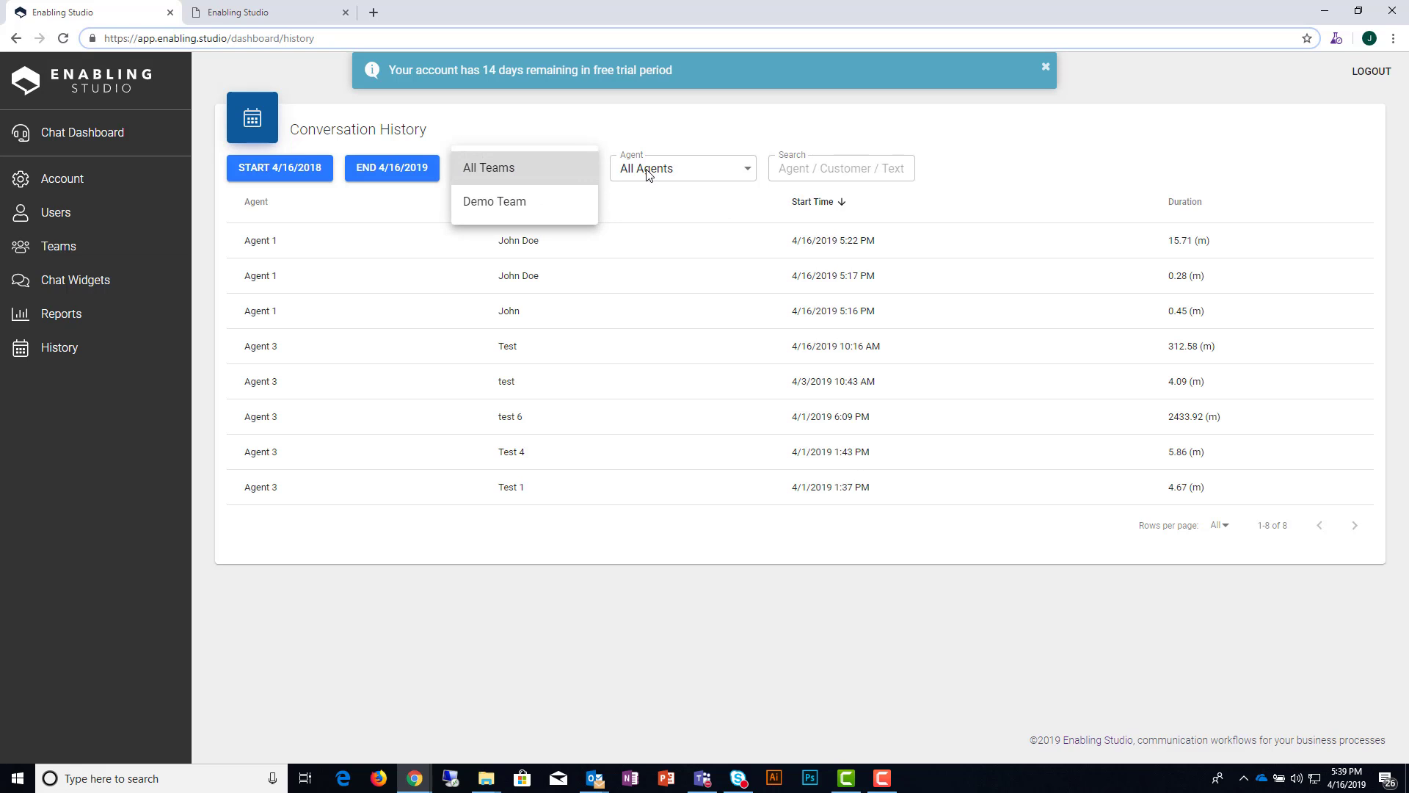
{"action": "key", "text": "Escape"}
{"action": "left_click", "coordinate": [695, 174]}
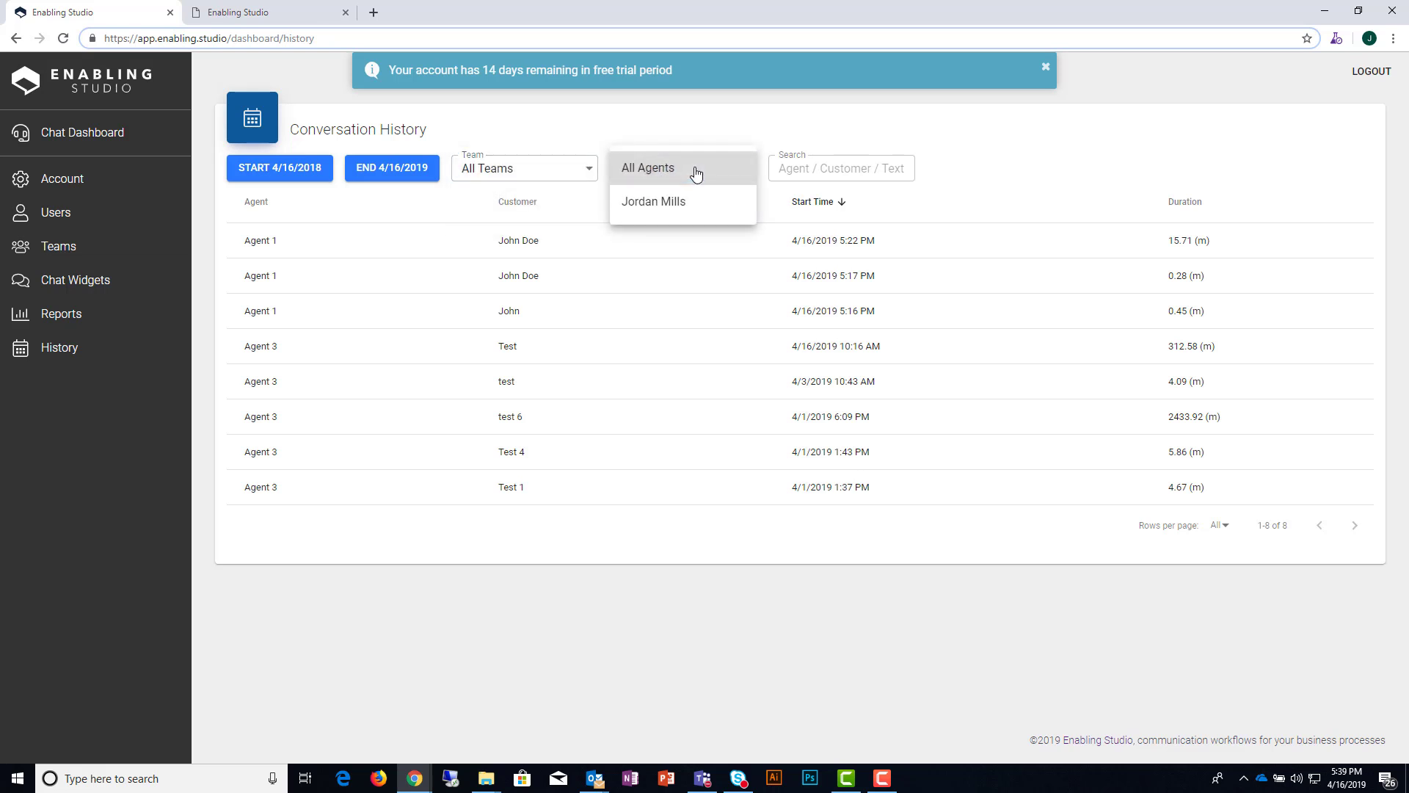
{"action": "left_click", "coordinate": [797, 169]}
Step: Search the Conversation History for "hours", view the matching conversation's transcript and close it
{"action": "left_click", "coordinate": [797, 169]}
{"action": "type", "text": "hours"}
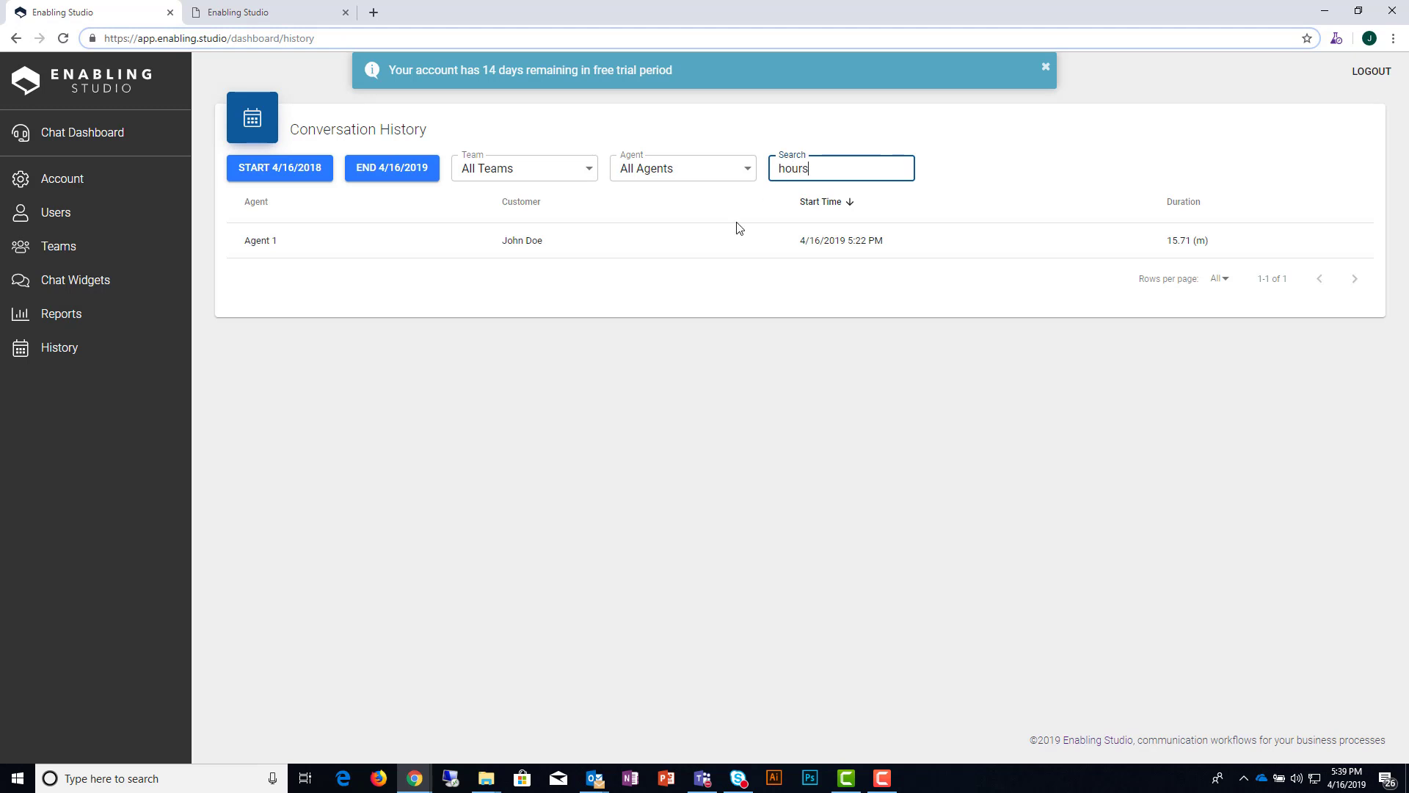
{"action": "left_click", "coordinate": [731, 246]}
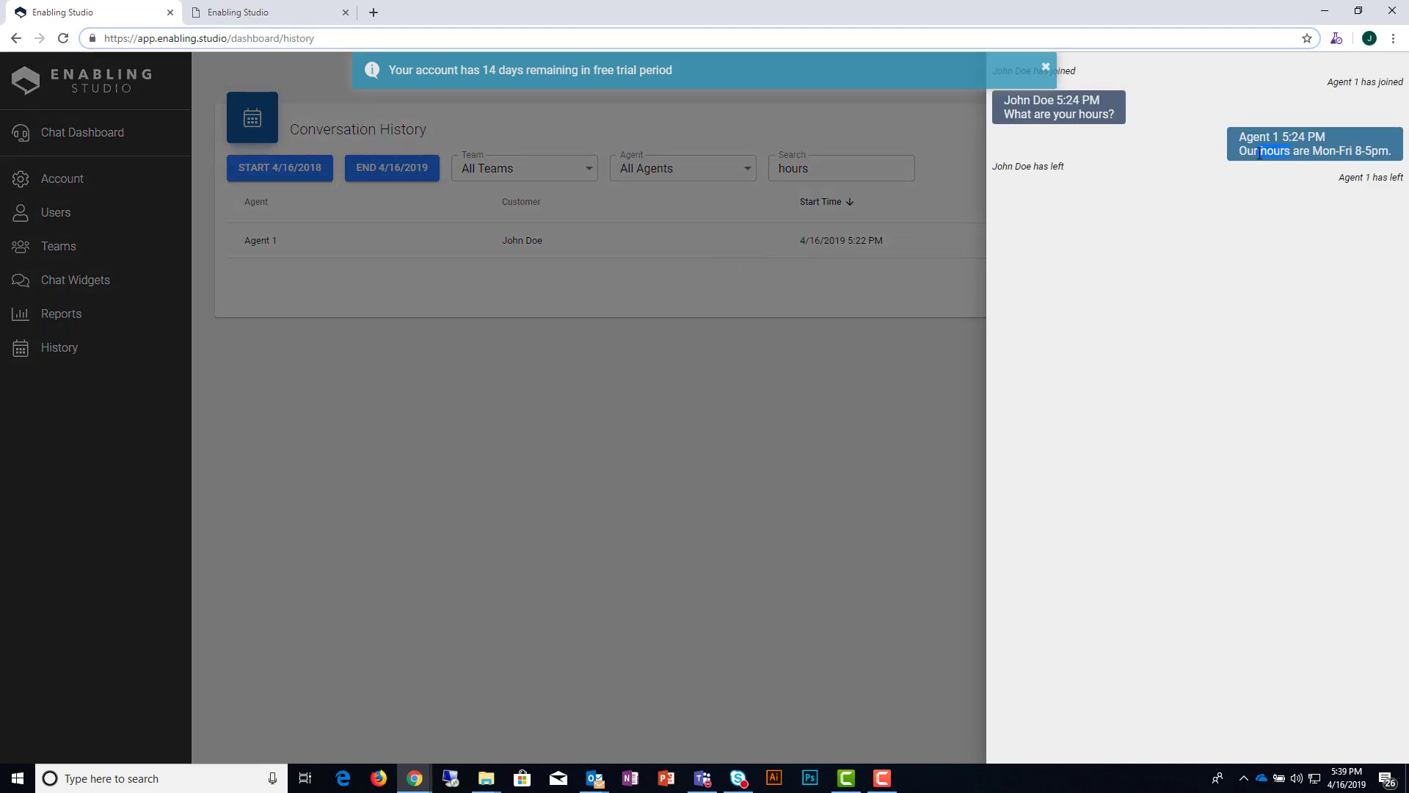
{"action": "left_click", "coordinate": [958, 128]}
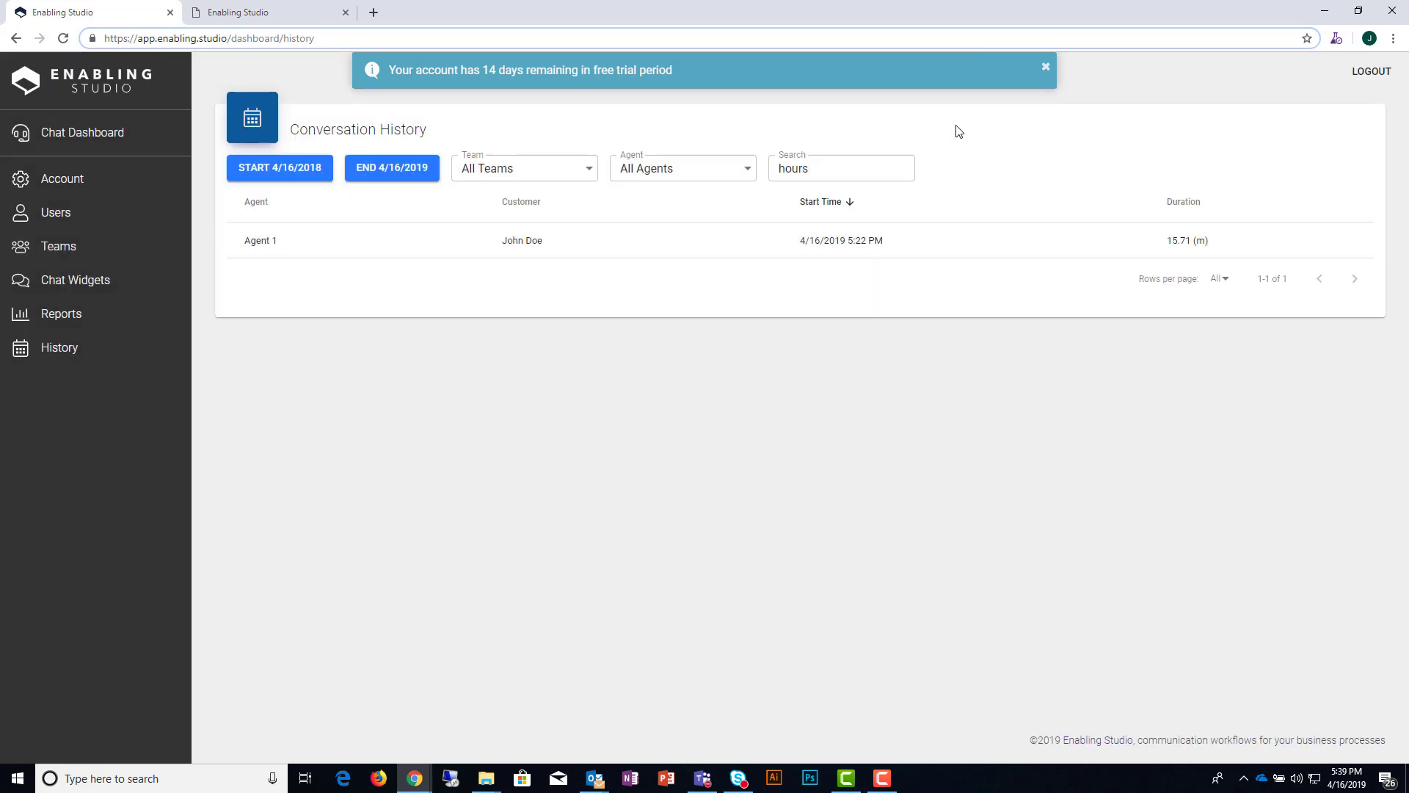
Step: In the account settings, switch both archiving options off and back on, and select the conversation text's Retention Days value
{"action": "left_click", "coordinate": [149, 193]}
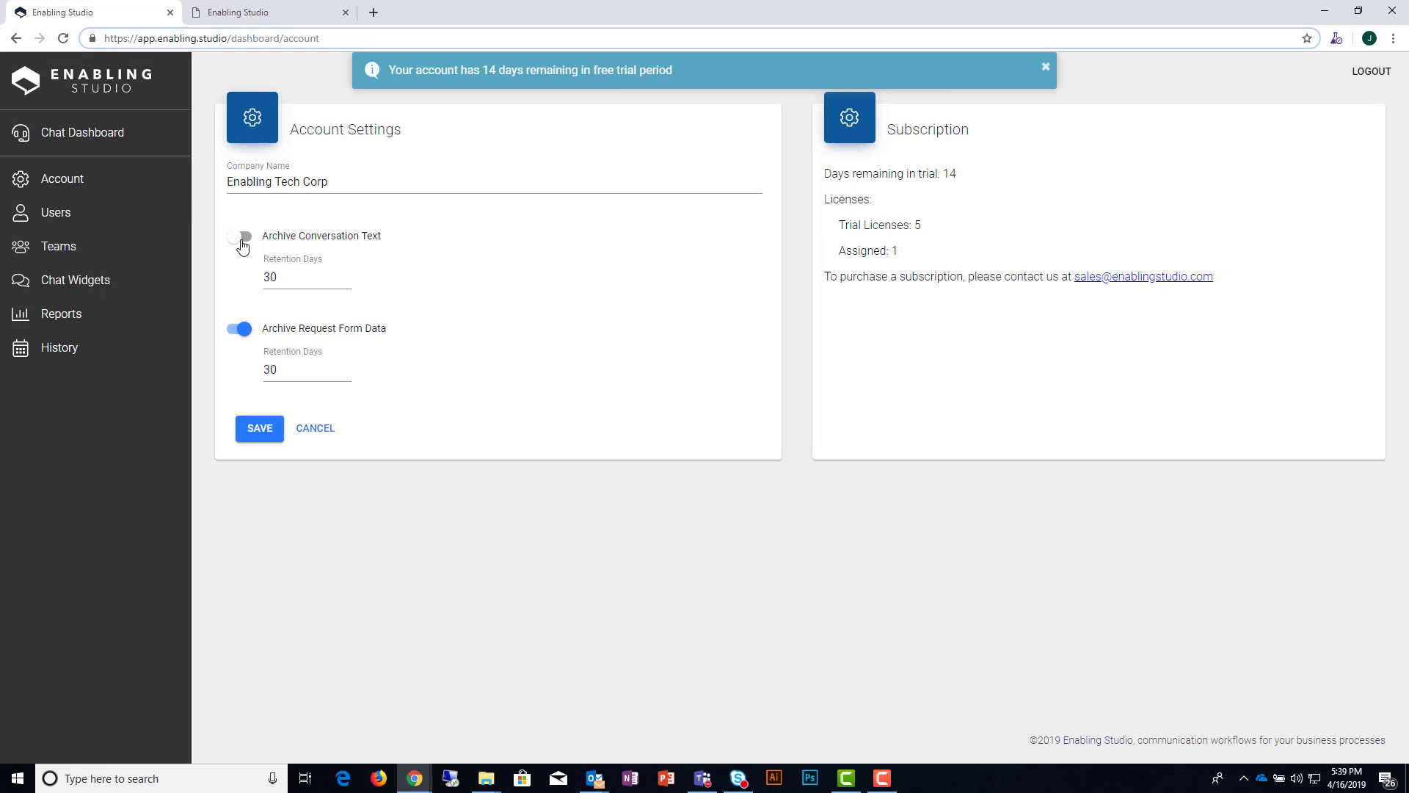
{"action": "left_click", "coordinate": [244, 328]}
{"action": "left_click", "coordinate": [244, 328]}
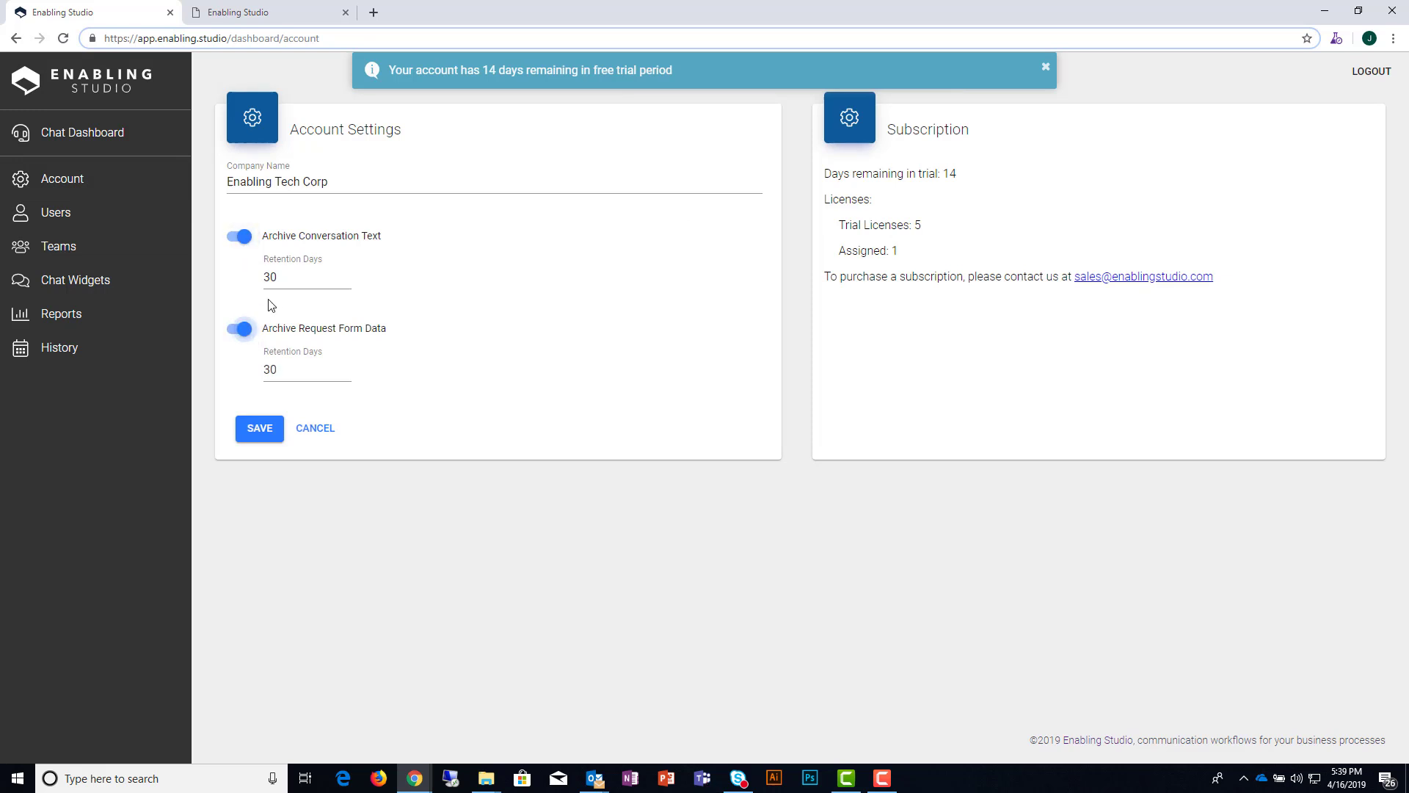
{"action": "left_click", "coordinate": [270, 279]}
{"action": "double_click", "coordinate": [270, 279]}
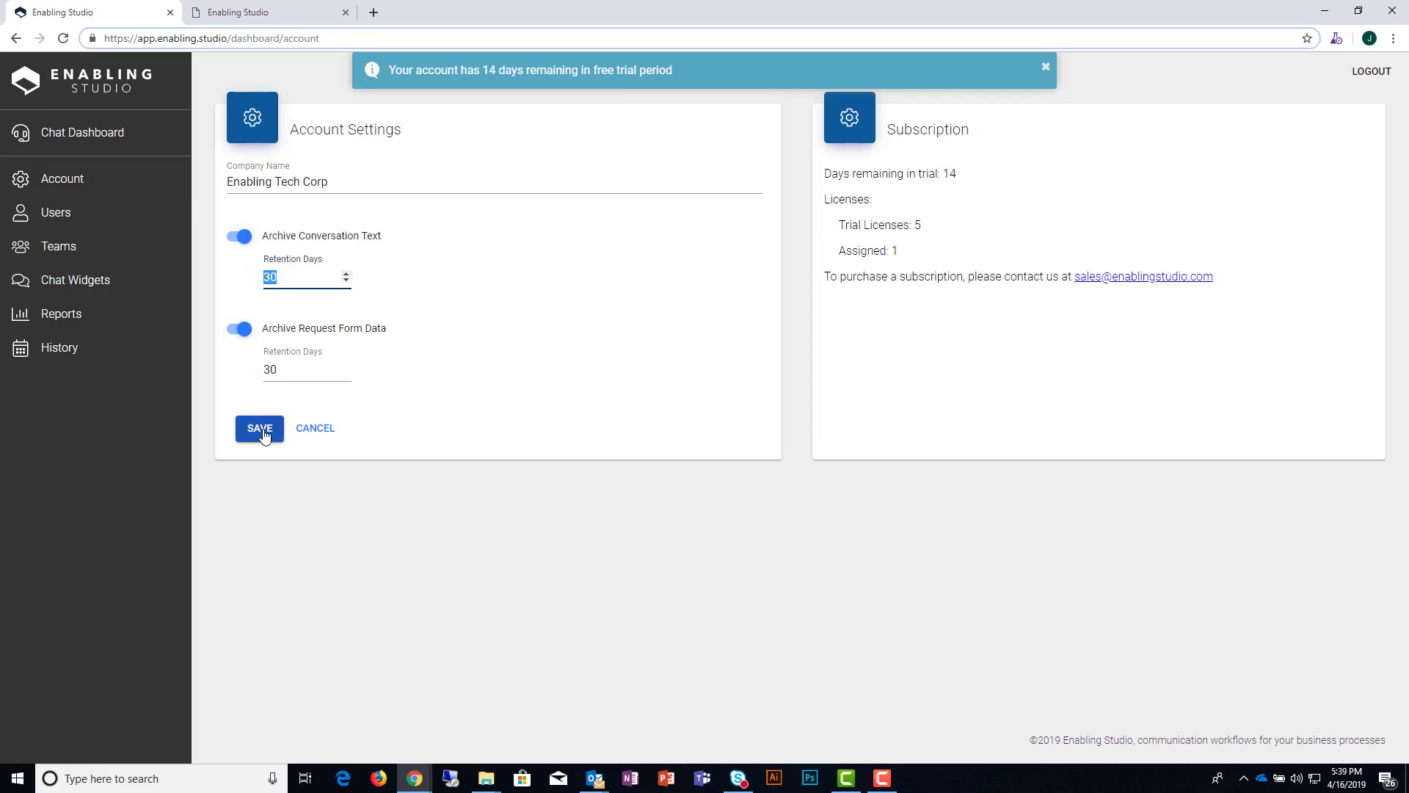